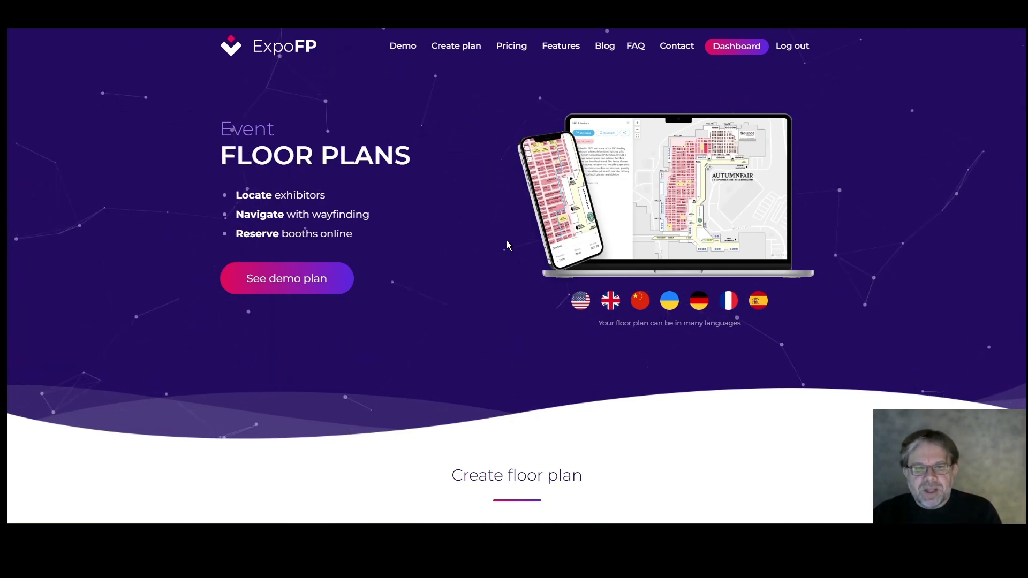
From the event dashboard, go to Settings > Mail settings and select Mailgun as the mail server
click(751, 48)
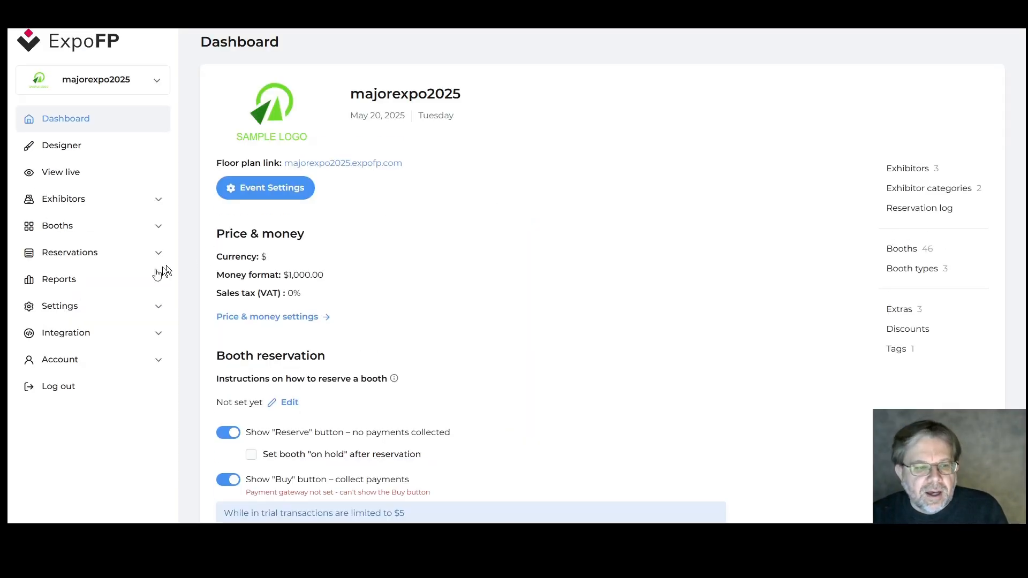
click(61, 307)
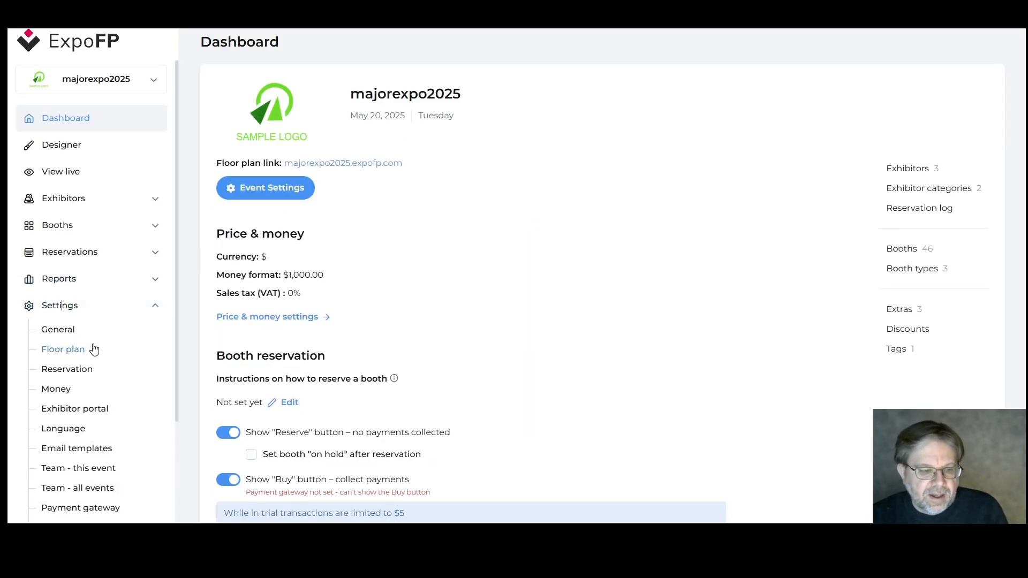
scroll(91, 348, down, 2)
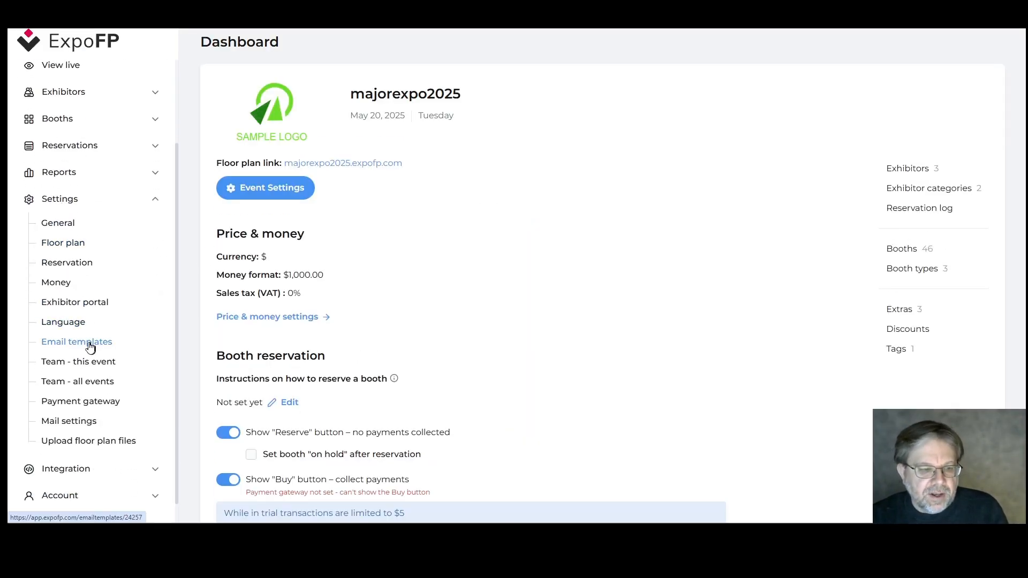
click(83, 421)
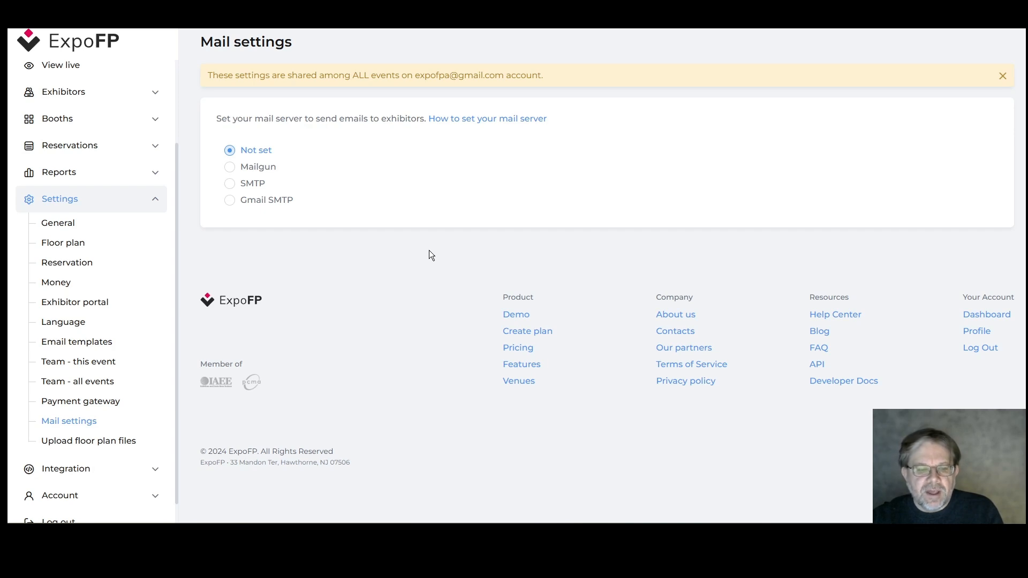
click(231, 170)
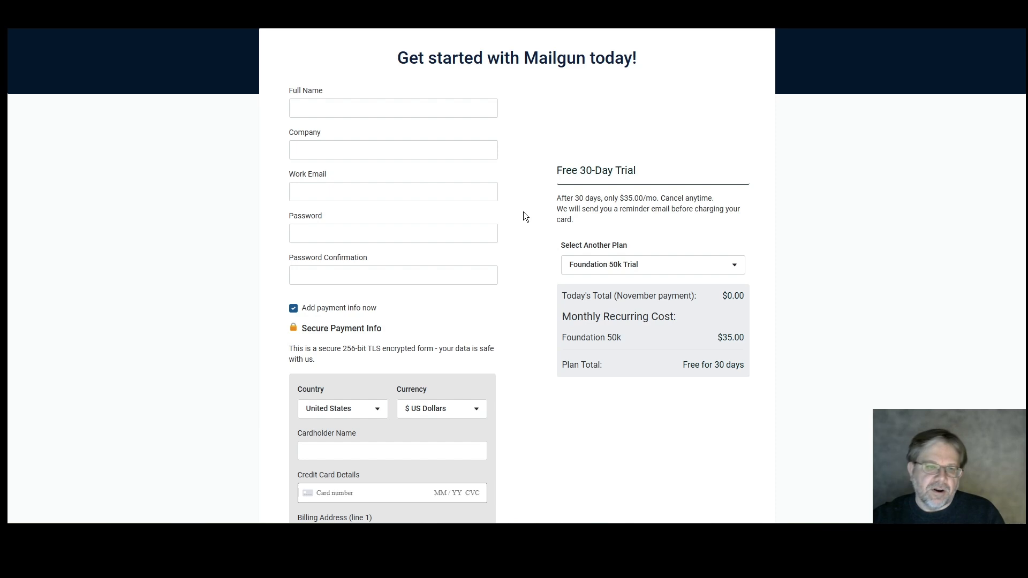
Scroll back up the Mailgun Foundation 50k free-trial sign-up page
scroll(123, 432, up, 1)
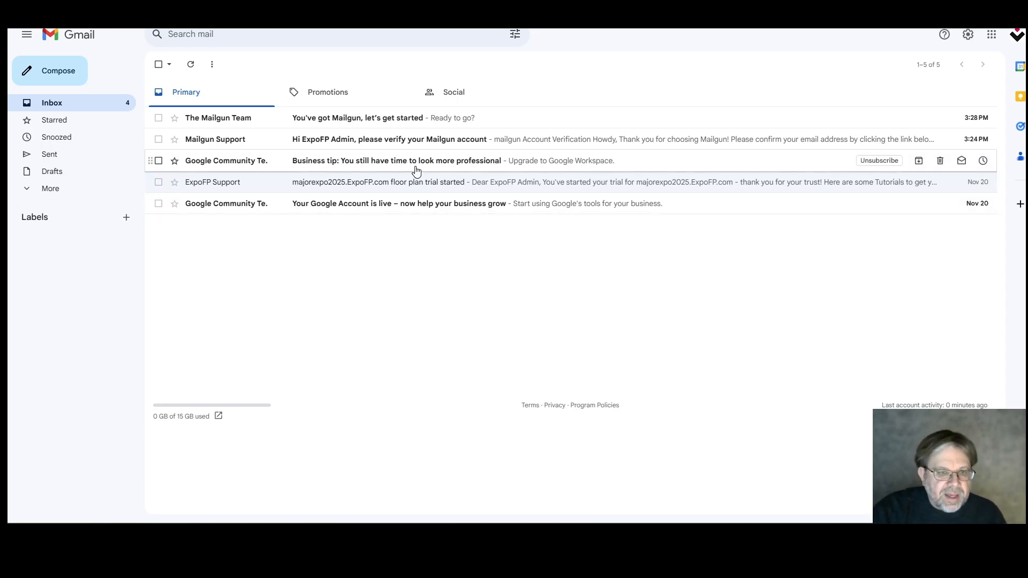
Verify the Mailgun email address from the Mailgun Support verification email in Gmail
click(441, 139)
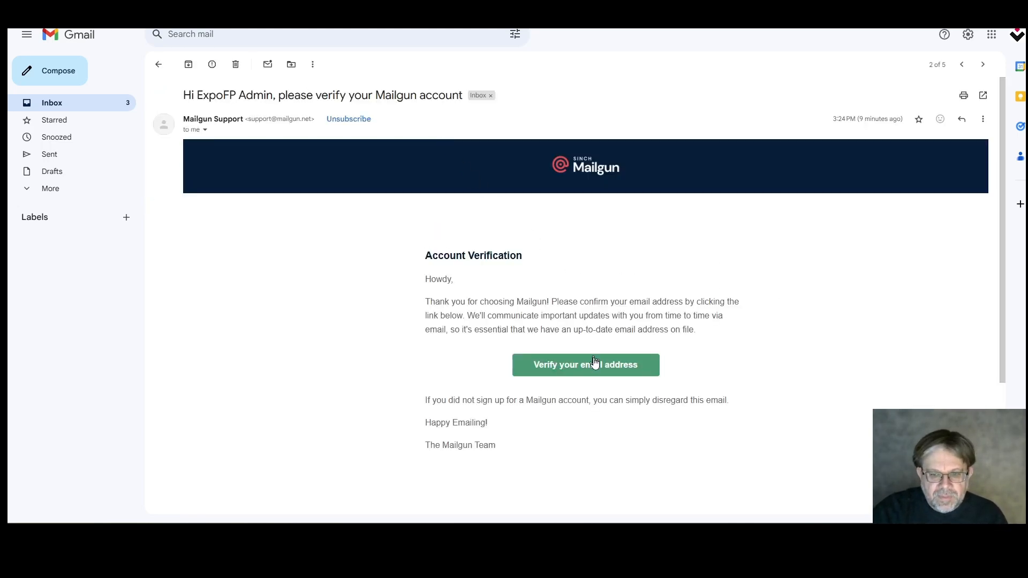
click(596, 366)
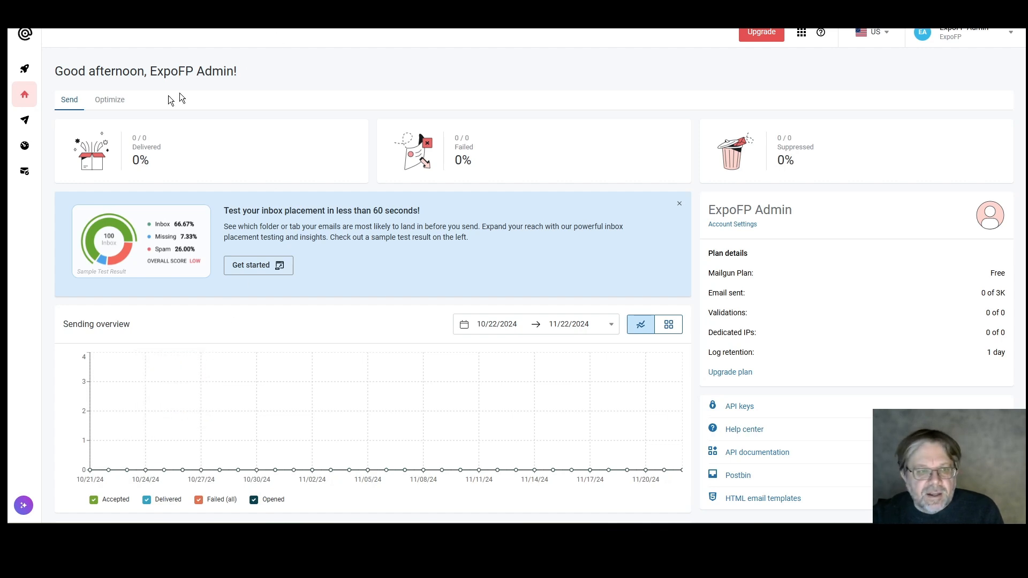
Go to Mailgun's Send > Sending > Domains list and start adding a new domain
click(44, 125)
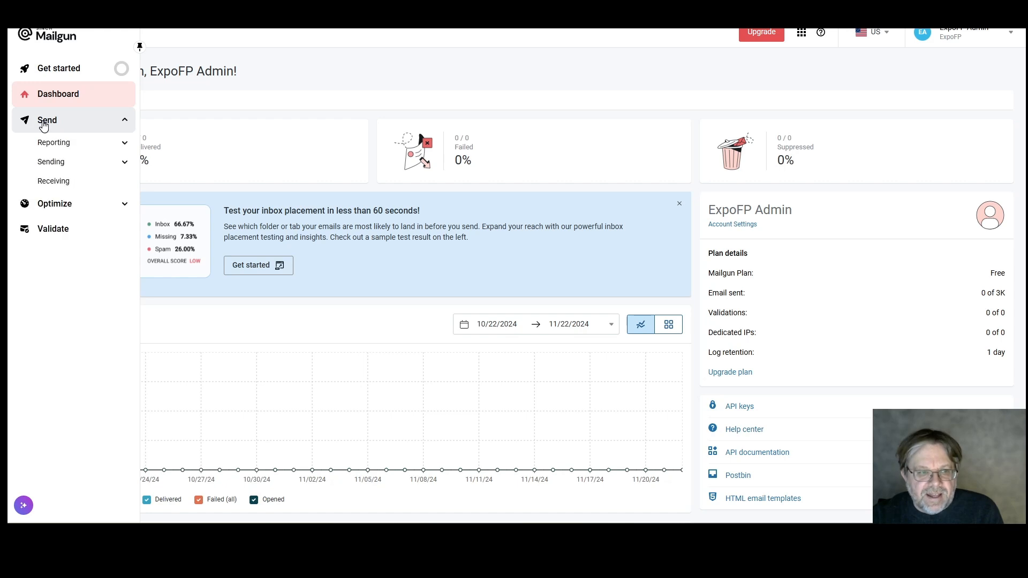
click(61, 165)
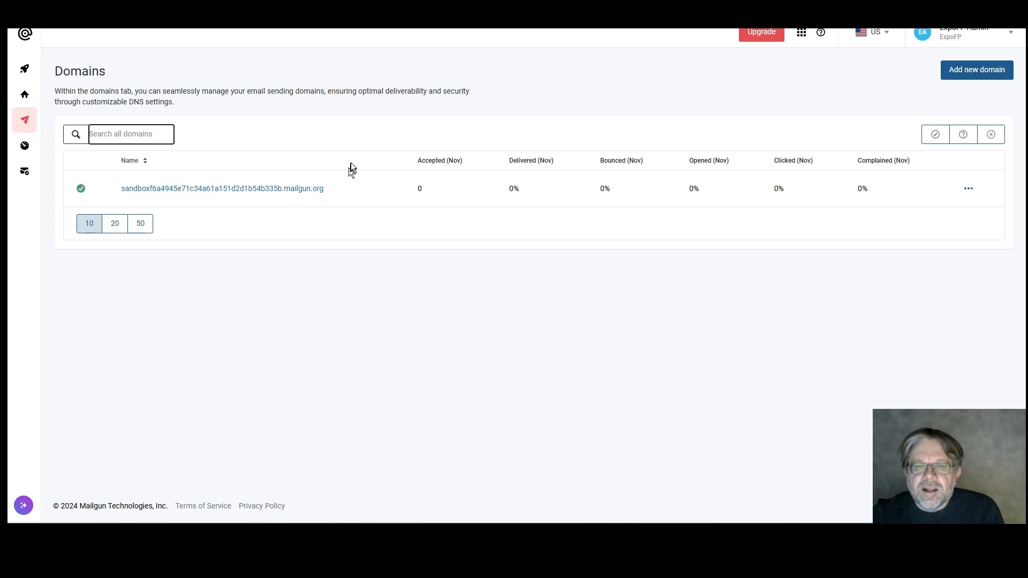
click(958, 71)
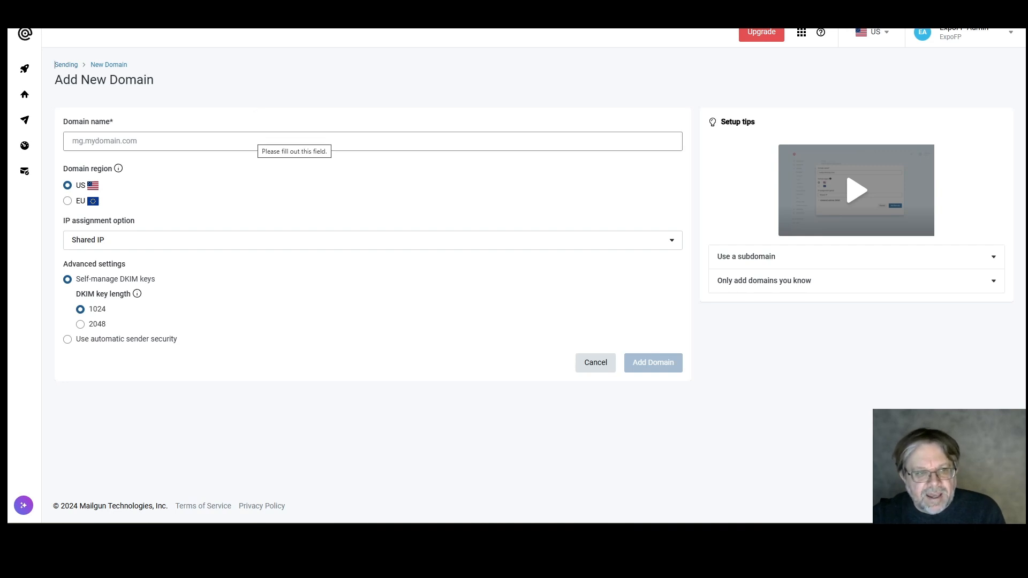
Add mail.expofp.com as a Mailgun sending domain, keeping the US region and other defaults
click(258, 139)
text(ma)
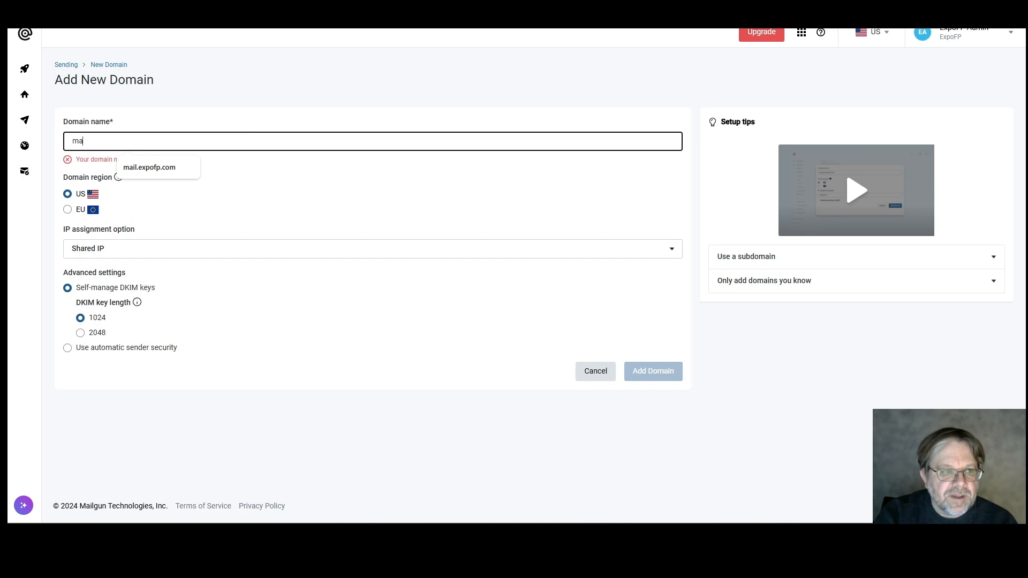
text(il.ex)
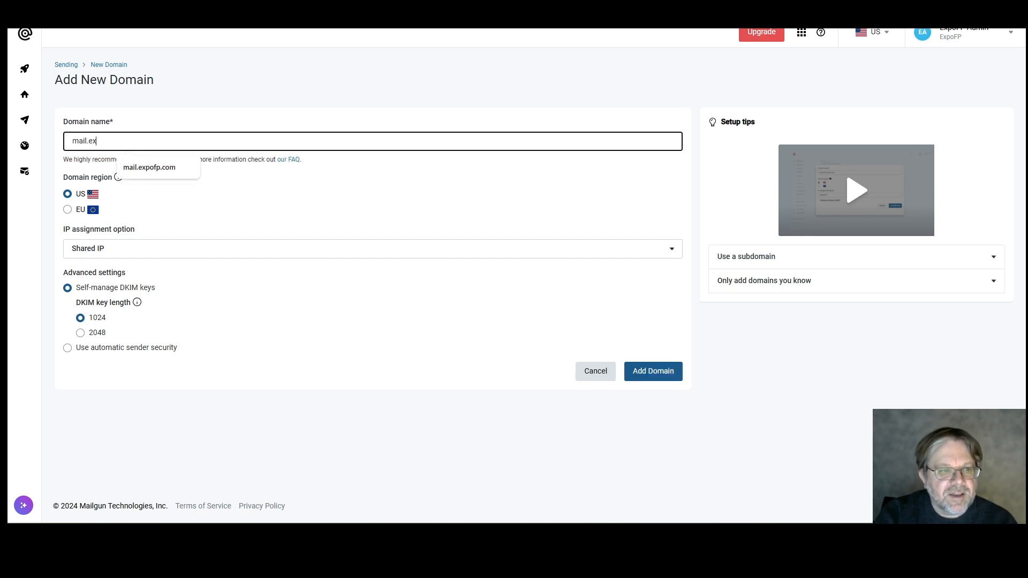
text(pofp.com)
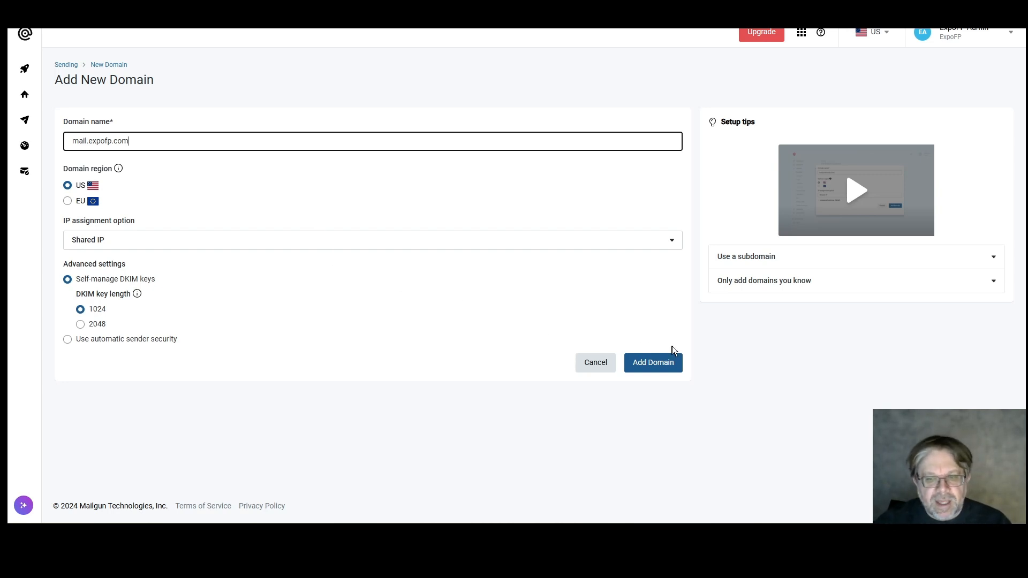
click(654, 363)
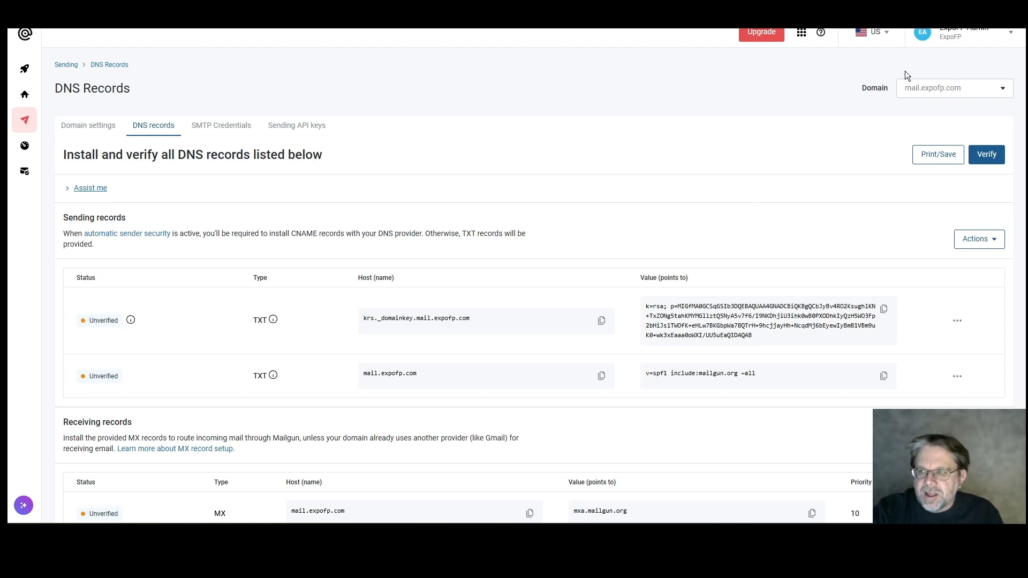
Go to Mailgun's API Security page through the account menu
click(1010, 36)
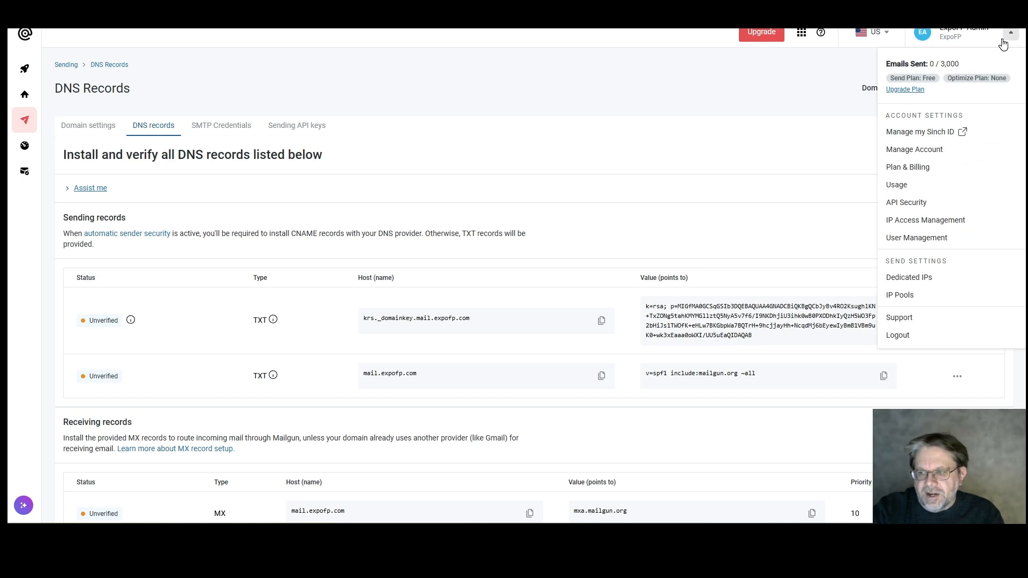
click(910, 203)
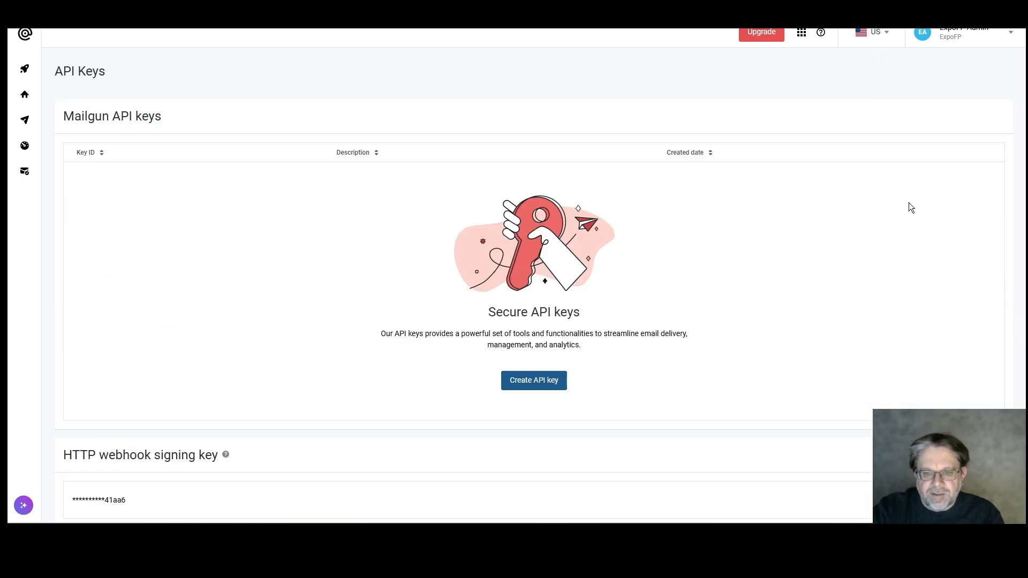
Create a new Mailgun API key with the description 'Test'
click(536, 381)
click(548, 273)
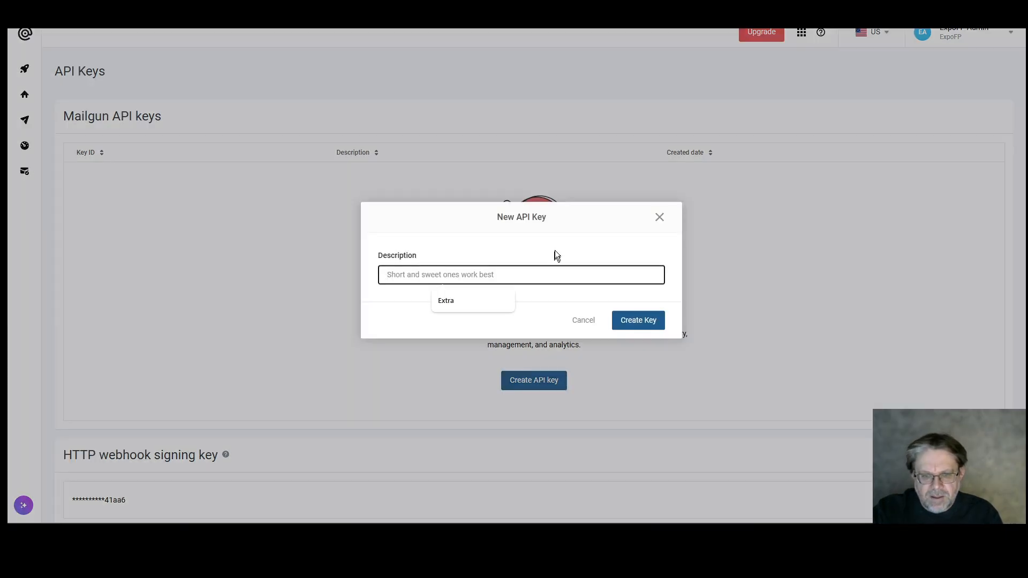
text(Test)
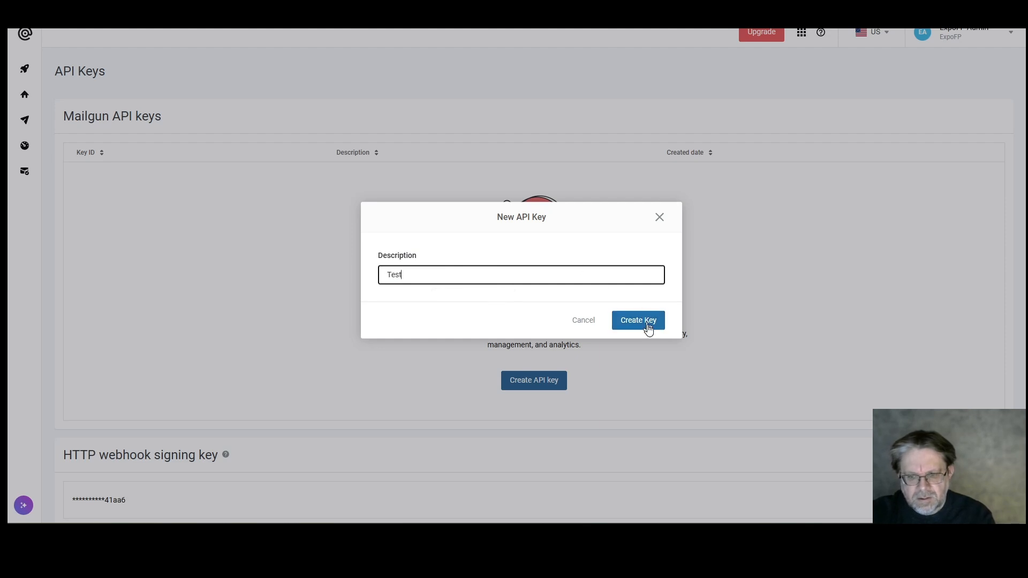
click(644, 321)
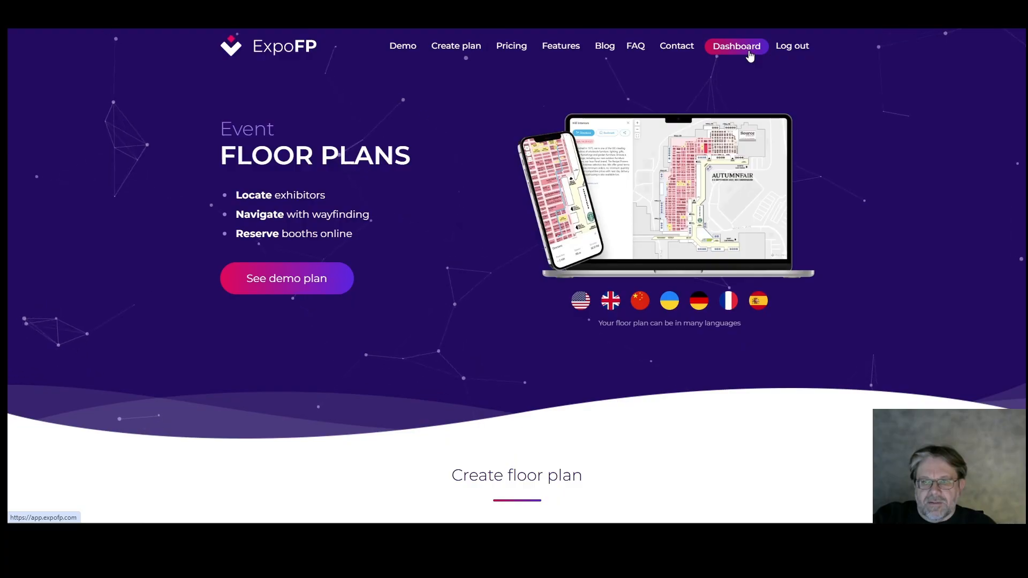
Return to the ExpoFP event's Mail settings and select Mailgun as the mail service
click(730, 48)
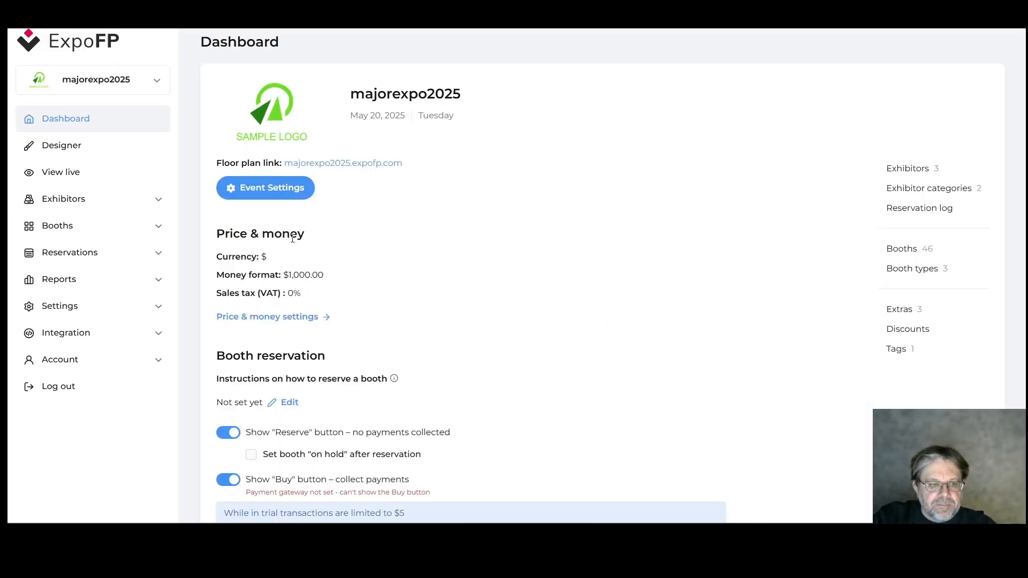
click(109, 305)
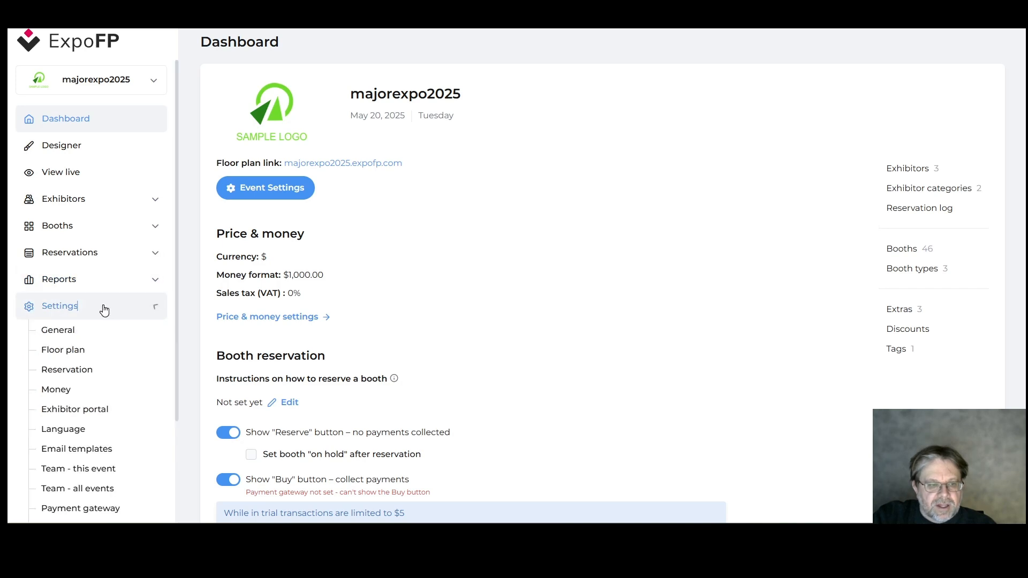
scroll(110, 328, down, 3)
click(68, 396)
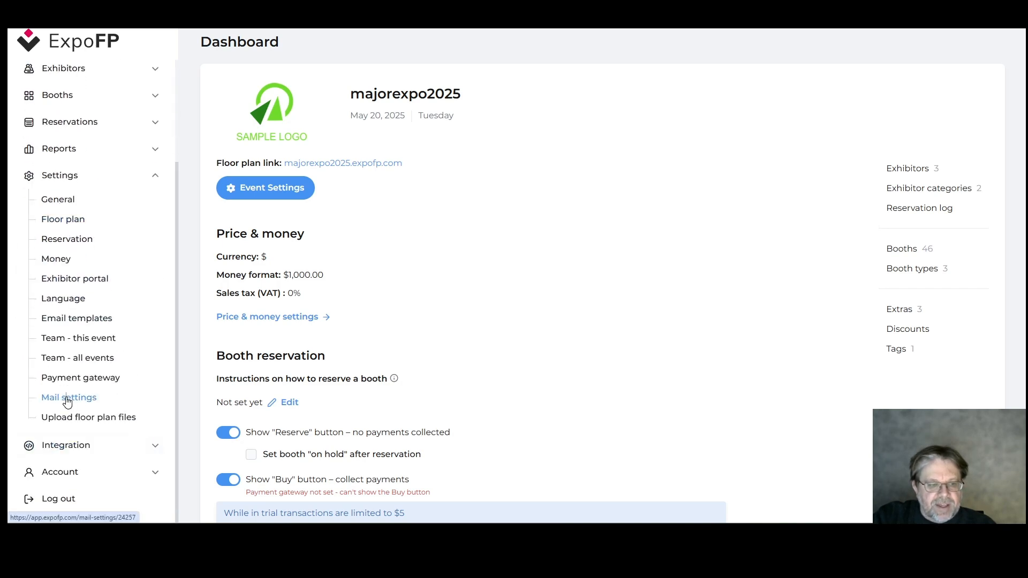
click(246, 167)
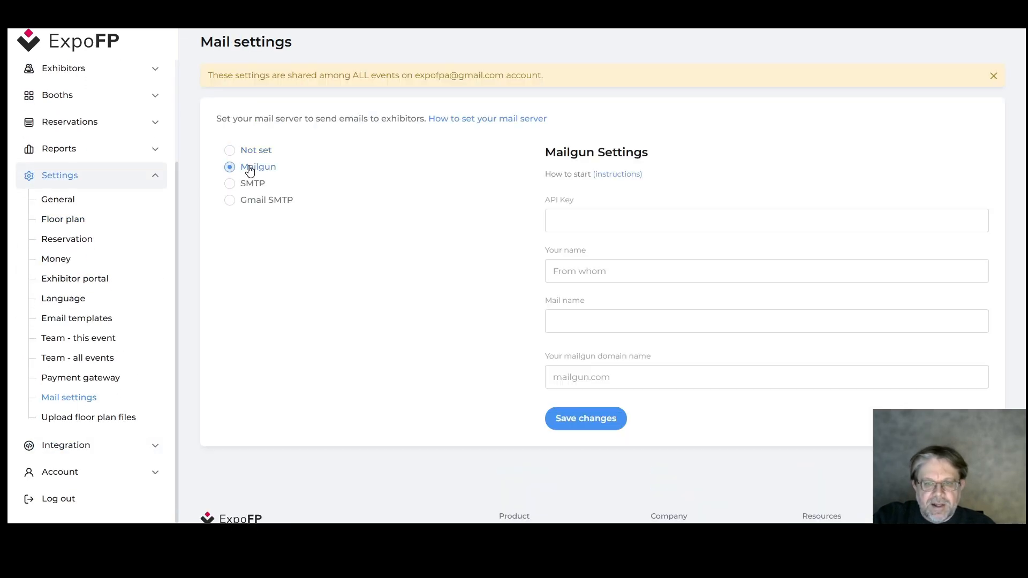
key(ctrl+v)
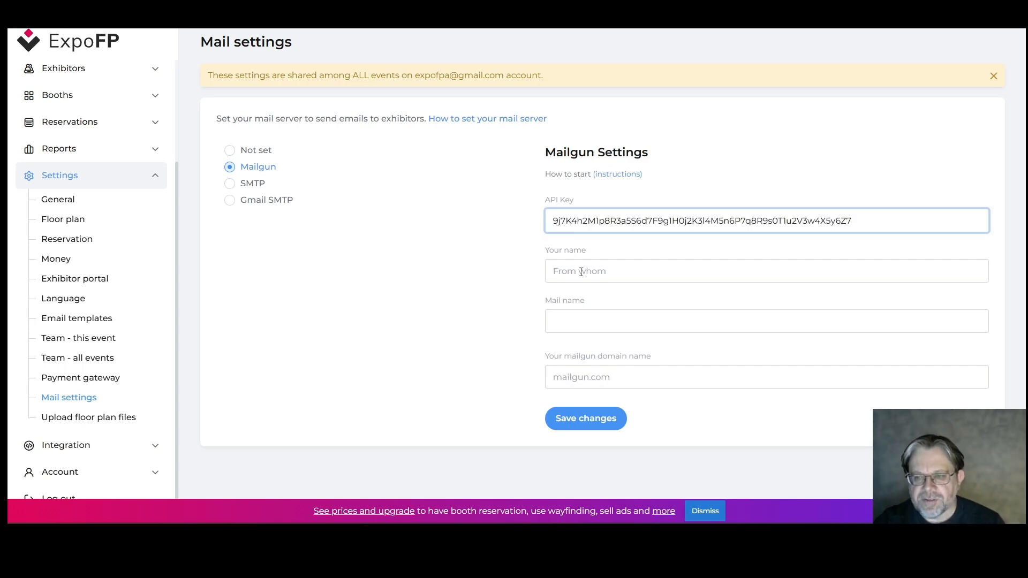
click(582, 273)
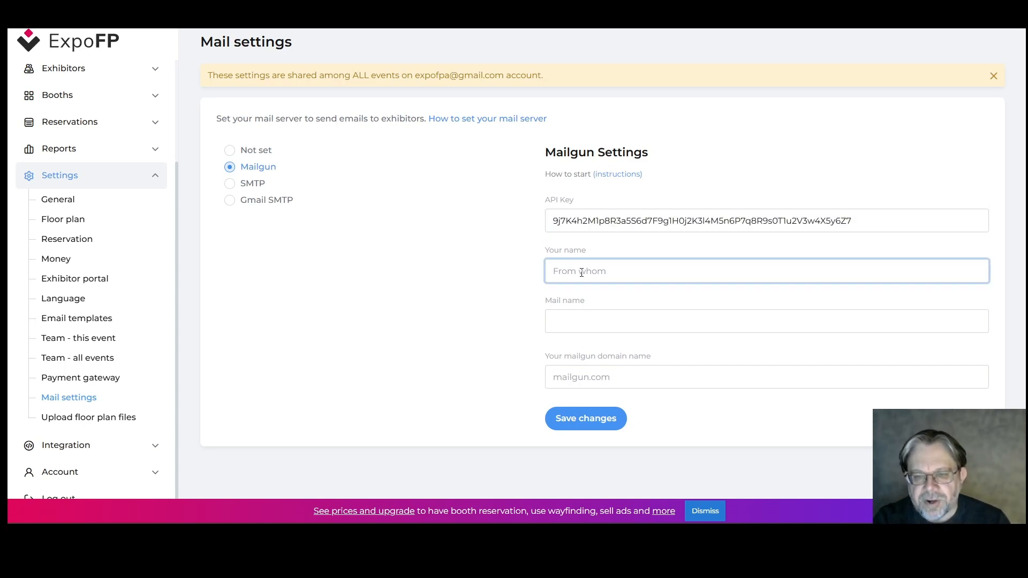
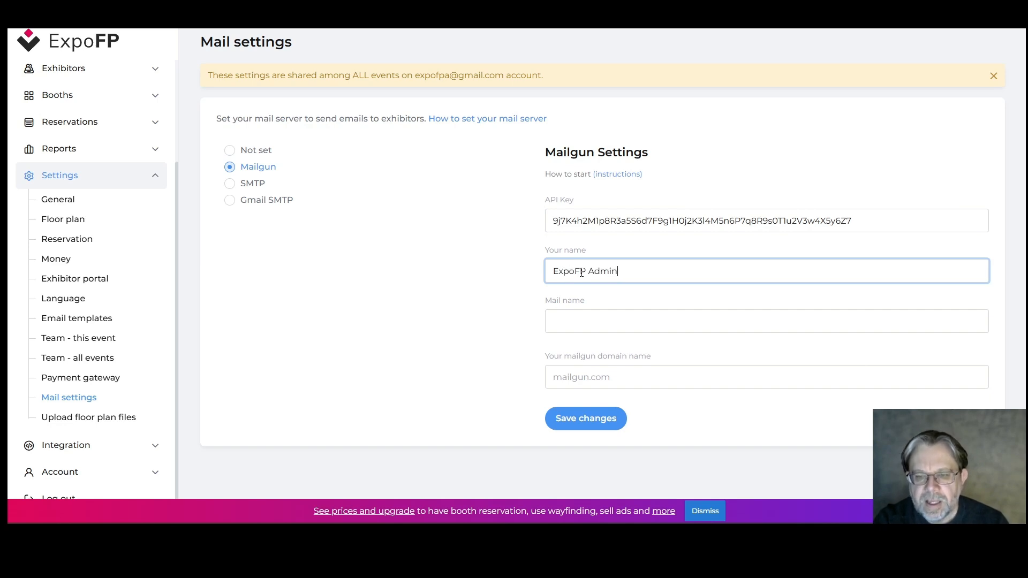
key(Tab)
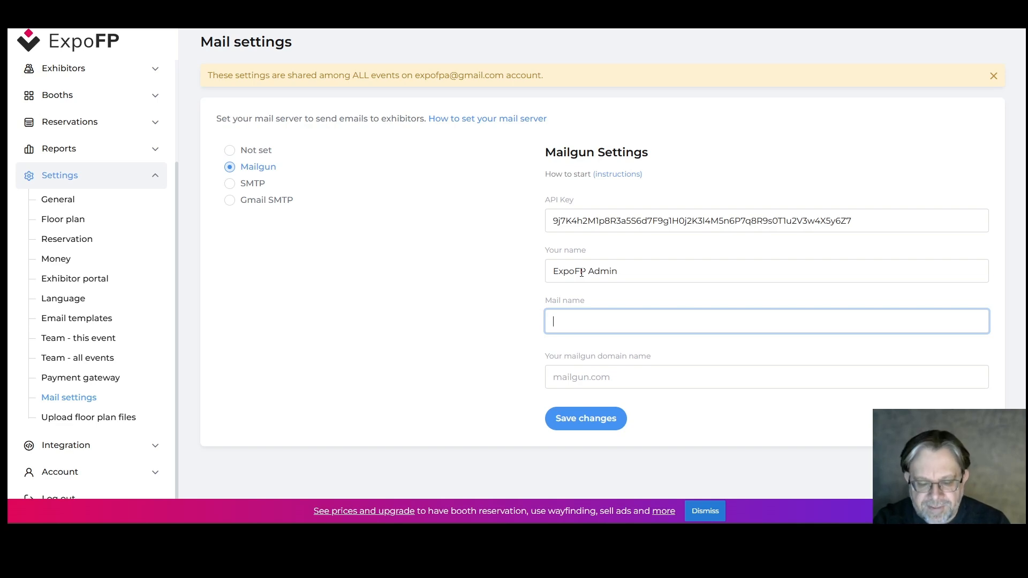
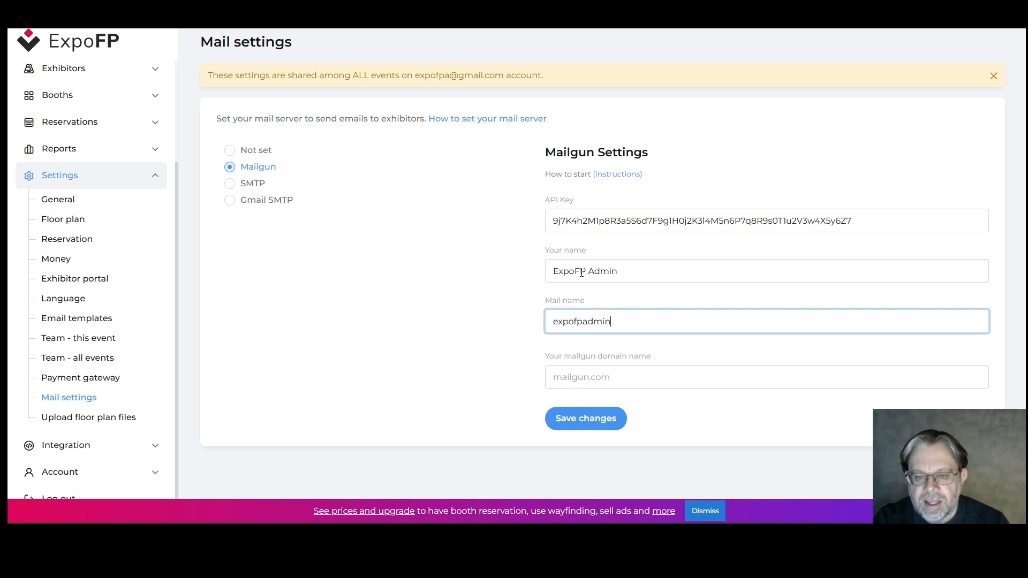
key(Tab)
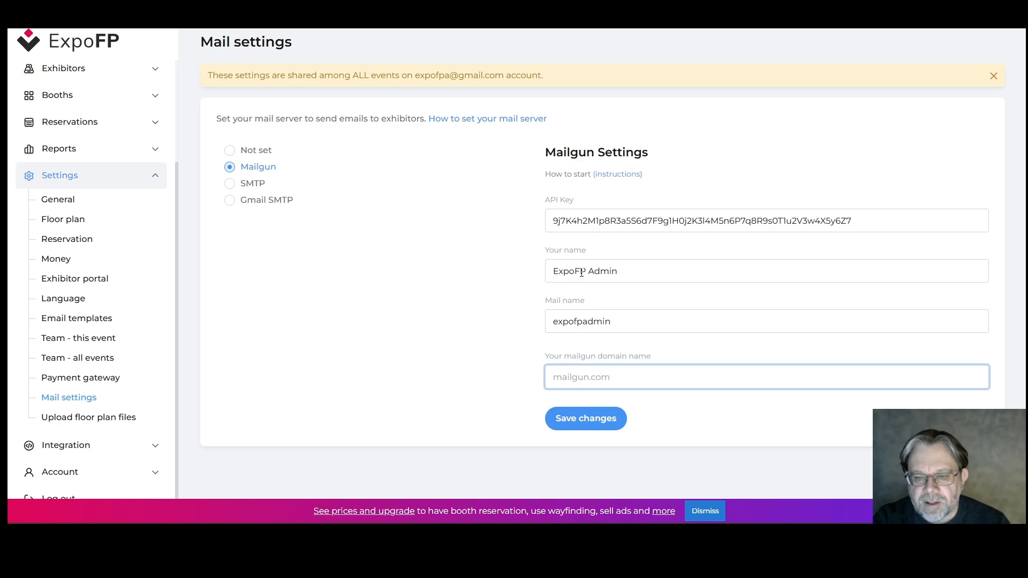
text(mail)
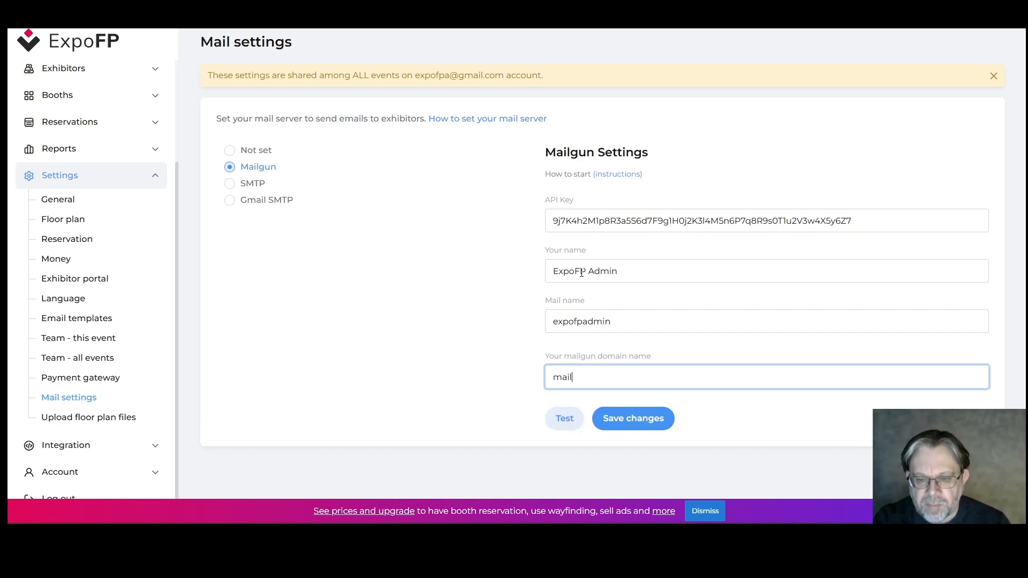
text(.expofp.com)
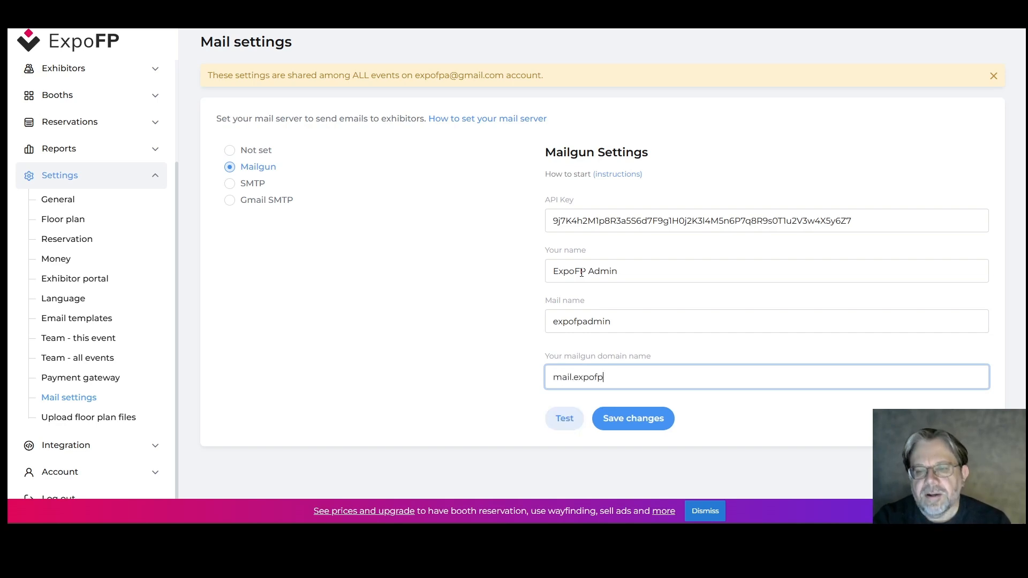
click(641, 421)
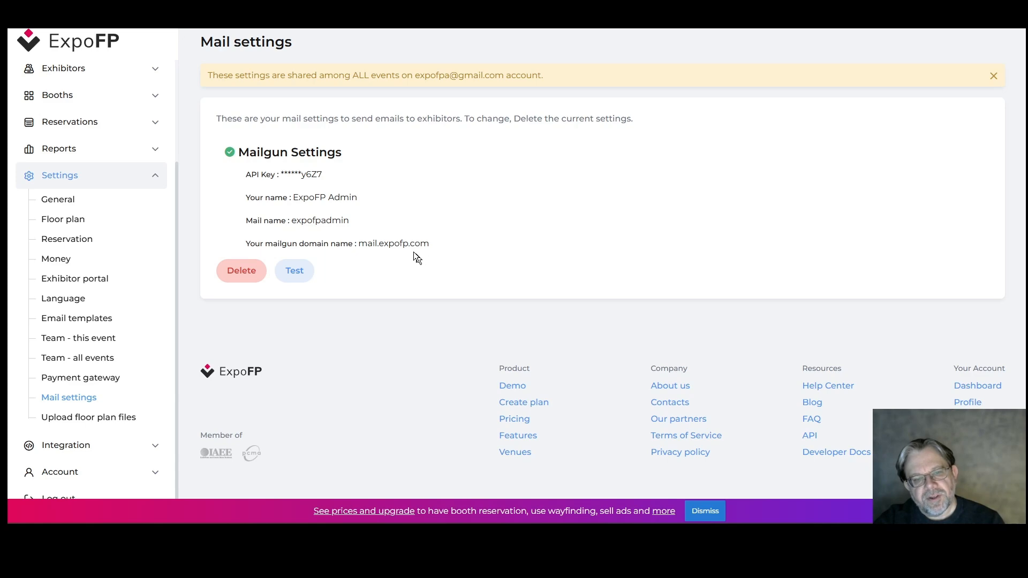
Delete the saved Mailgun settings, select SMTP instead, and start filling in the SMTP host field
click(230, 271)
click(566, 292)
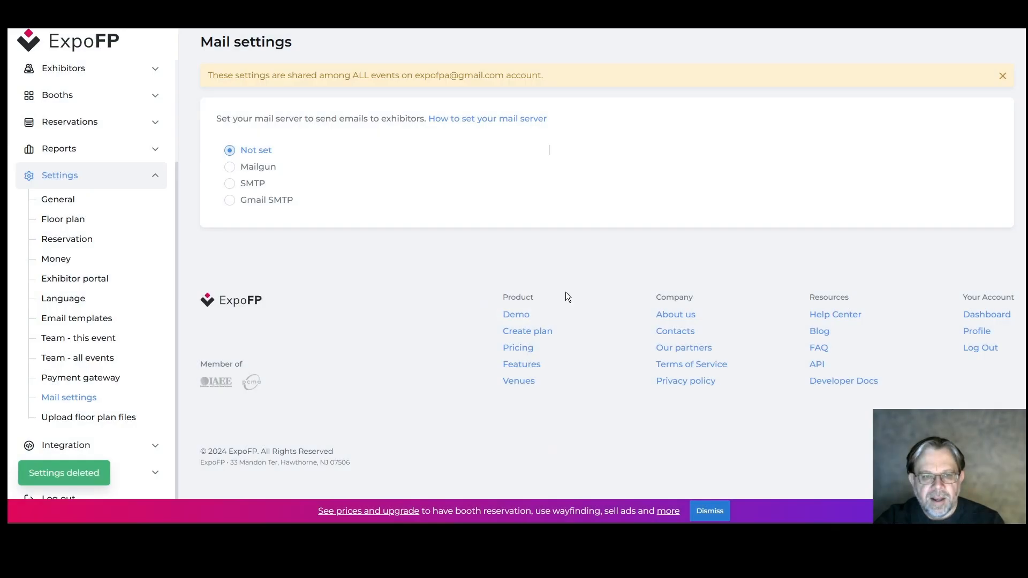
click(233, 186)
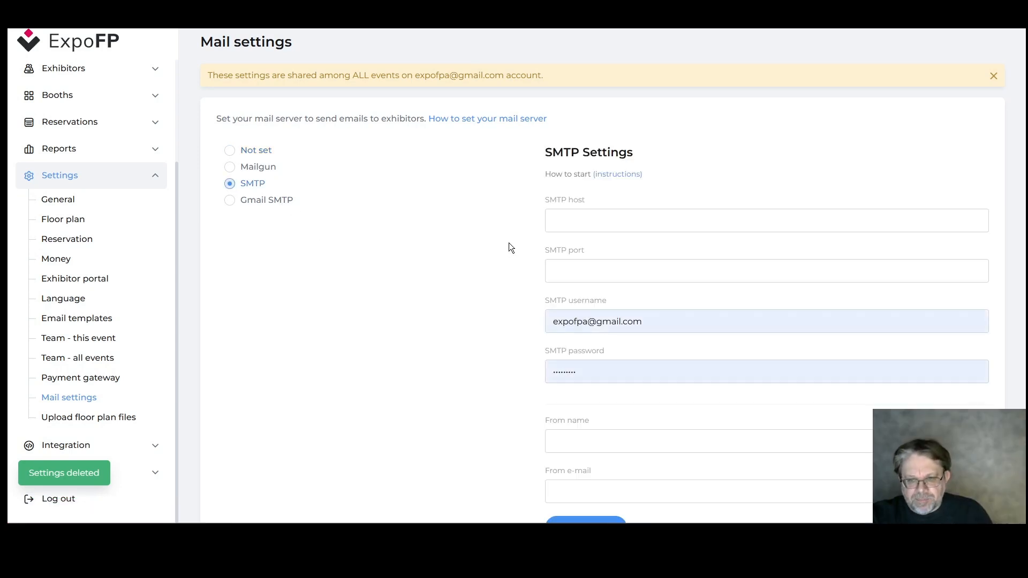
scroll(48, 160, up, 3)
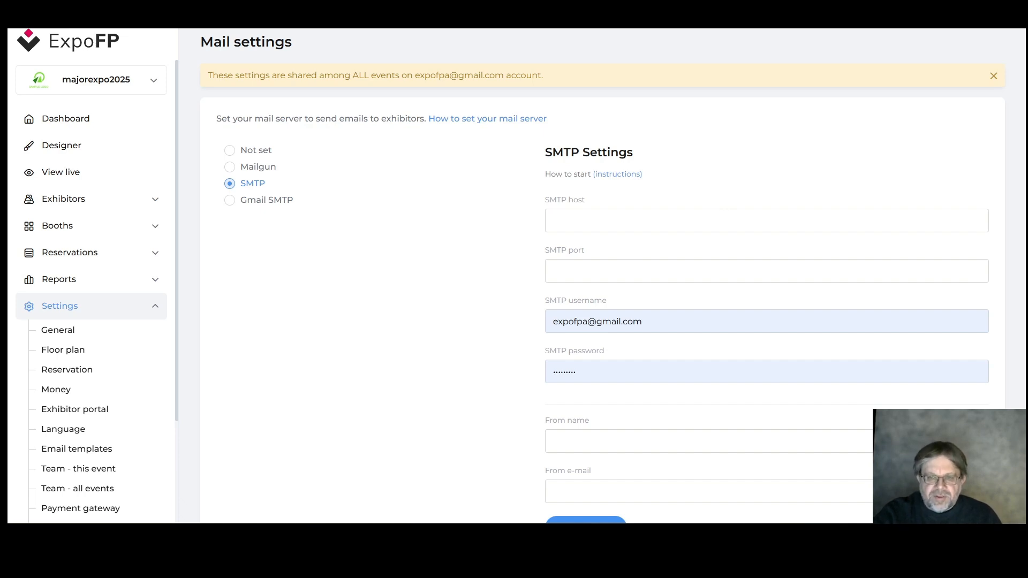
click(644, 220)
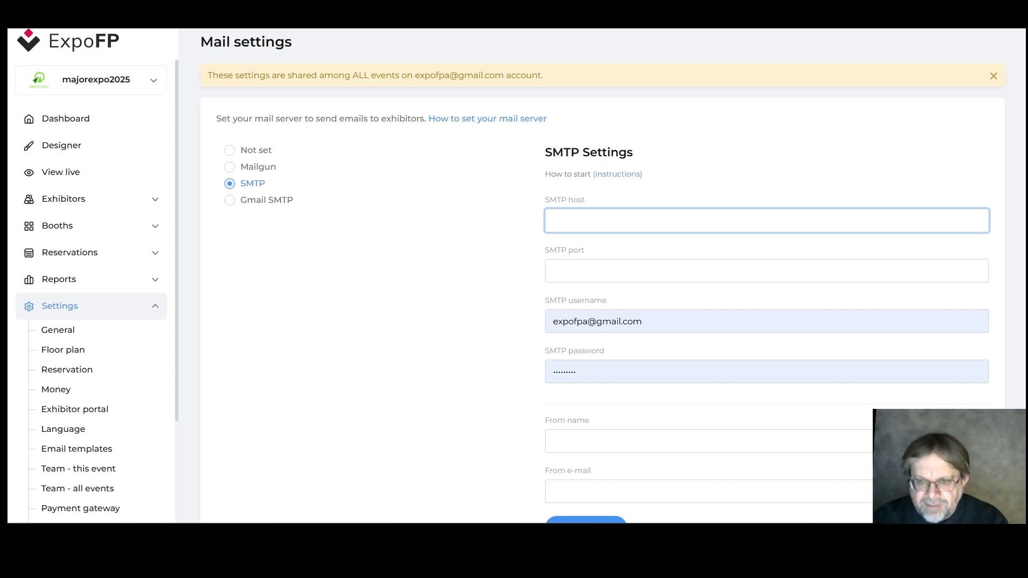
Enter 587 as the SMTP port and scroll down to the Save changes button
click(637, 270)
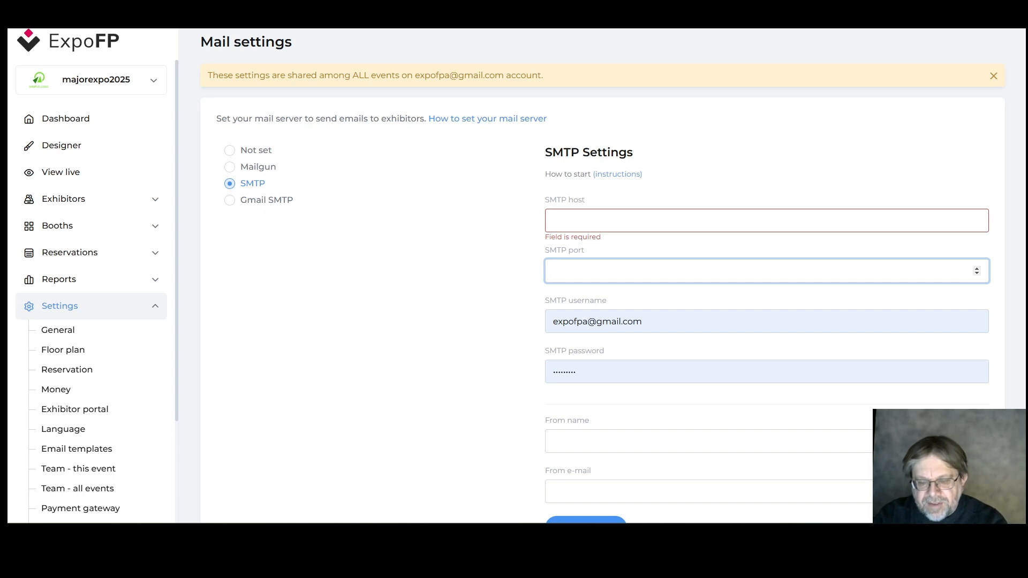
text(58)
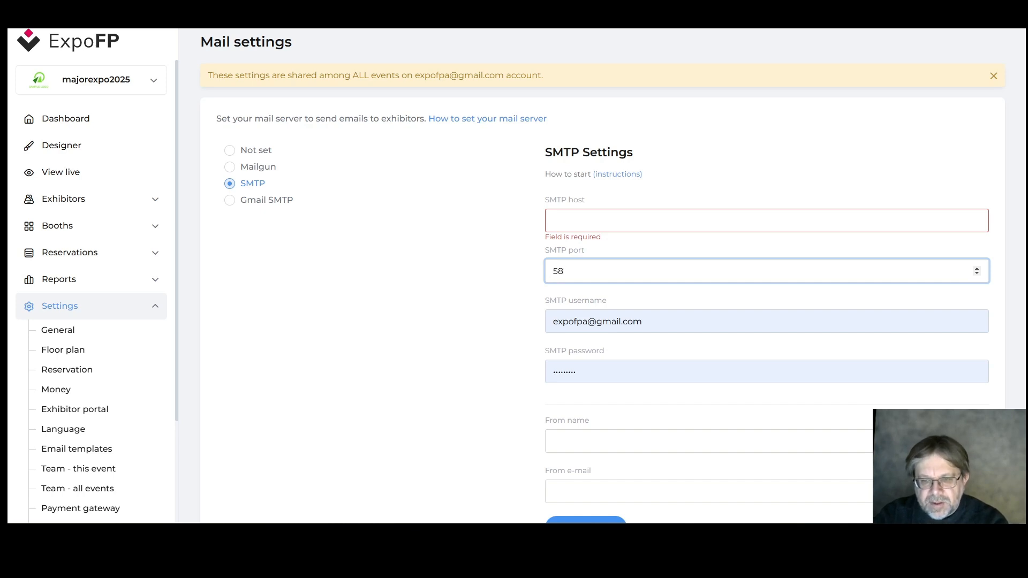
text(7)
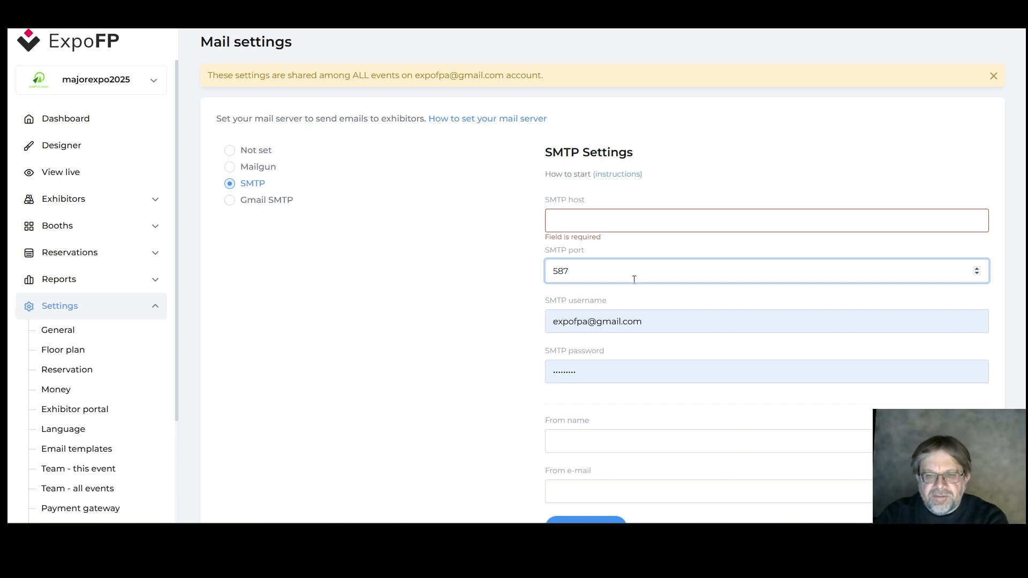
click(498, 310)
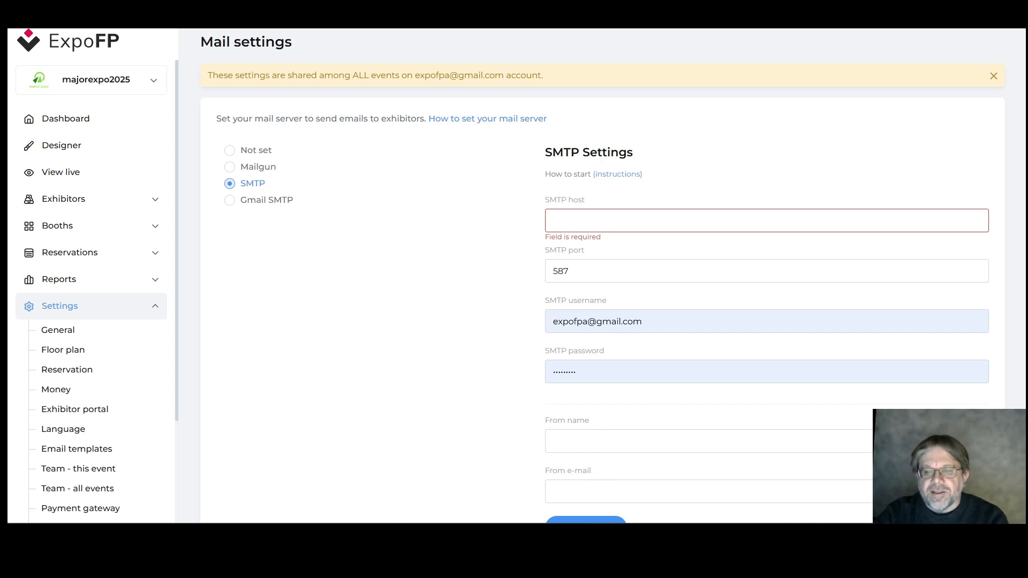
scroll(592, 479, down, 1)
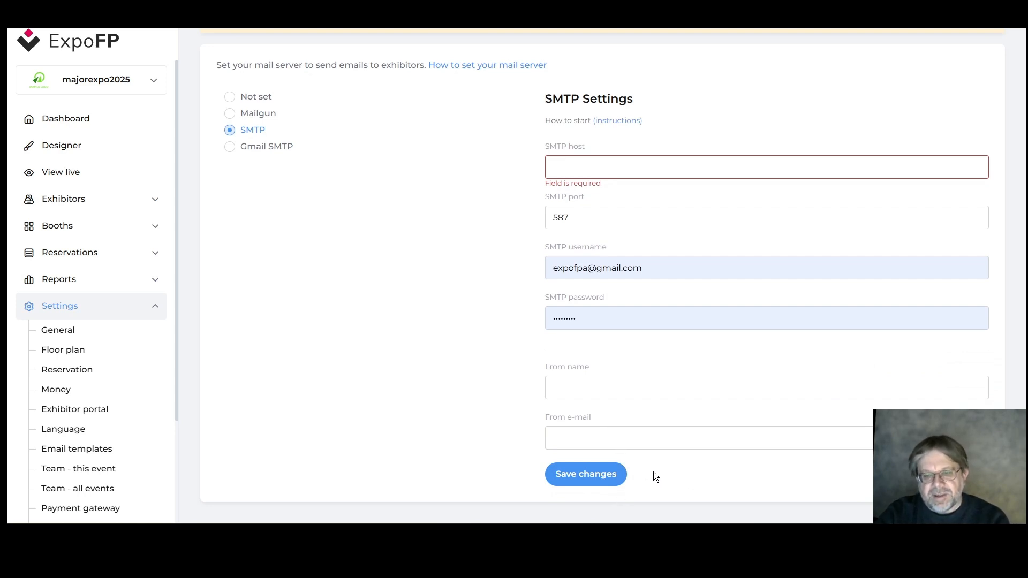
Select Gmail SMTP as the mail service, giving host smtp.gmail.com on port 587
click(229, 146)
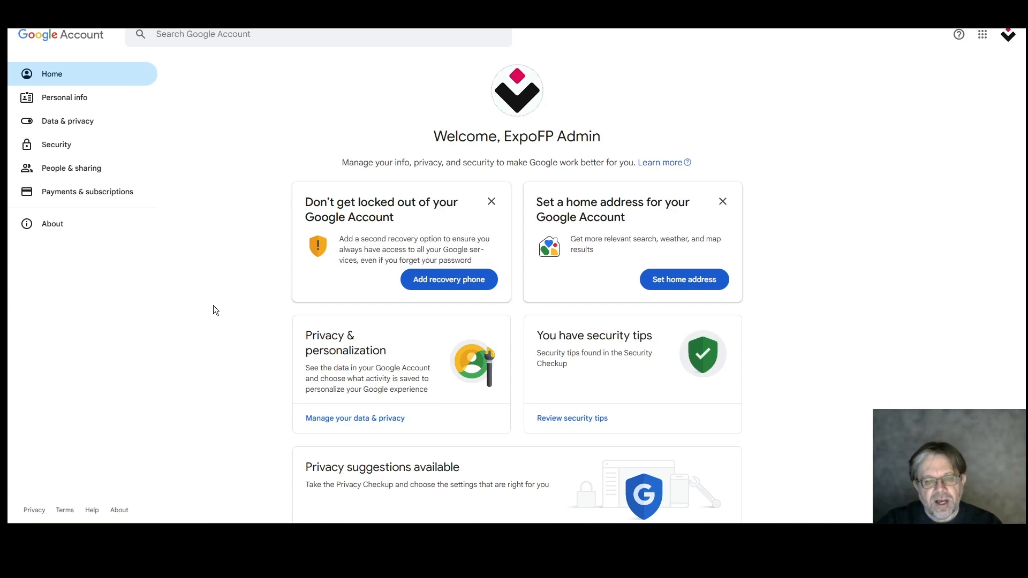
From the Google Account Security page, start turning on 2-Step Verification
click(46, 143)
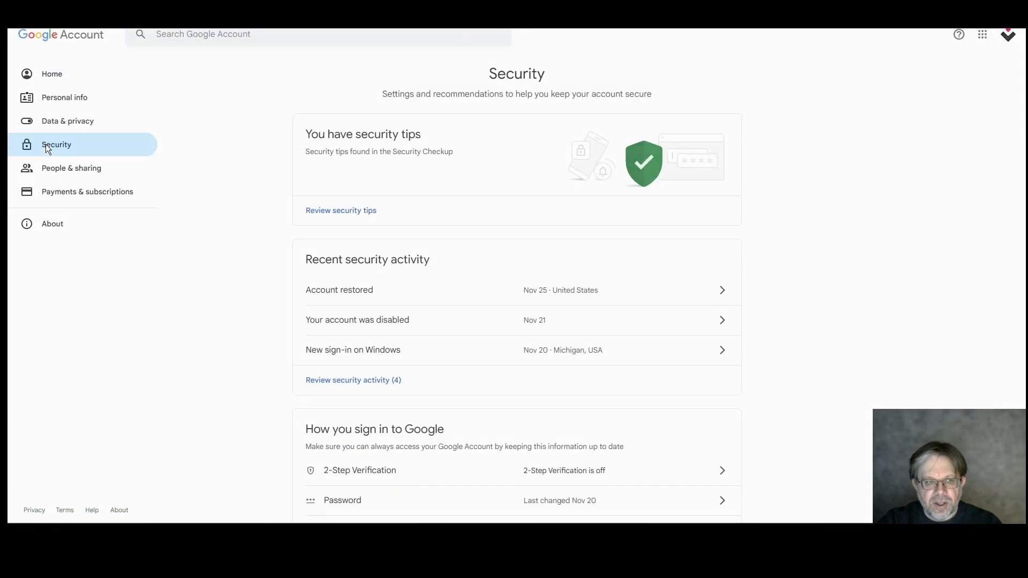
click(575, 471)
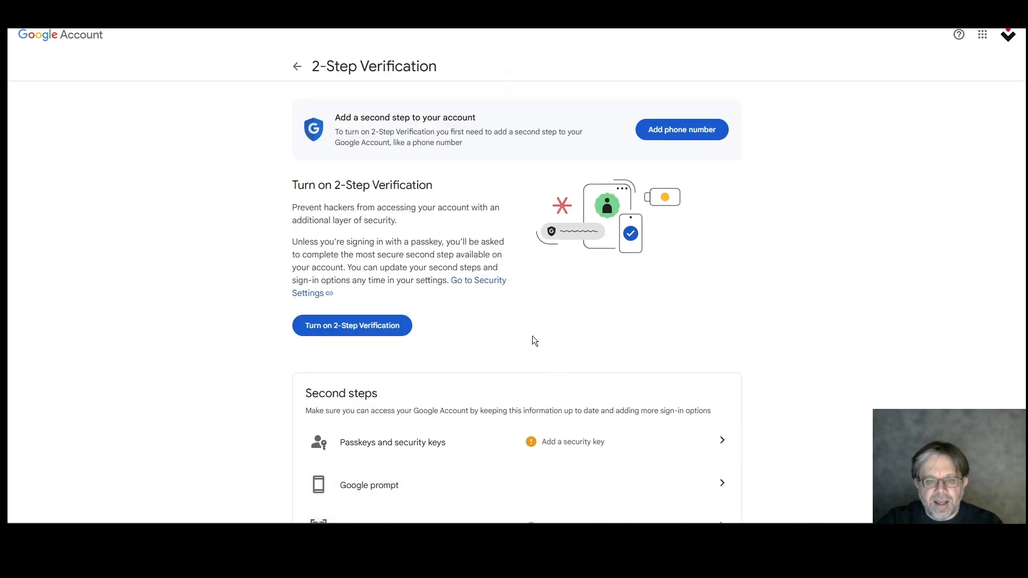
click(387, 327)
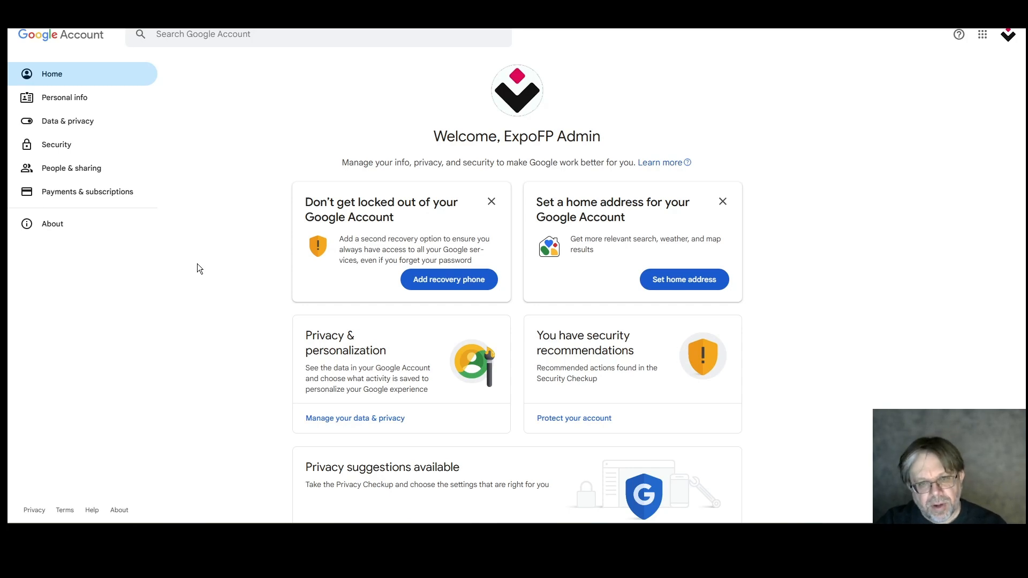
click(158, 34)
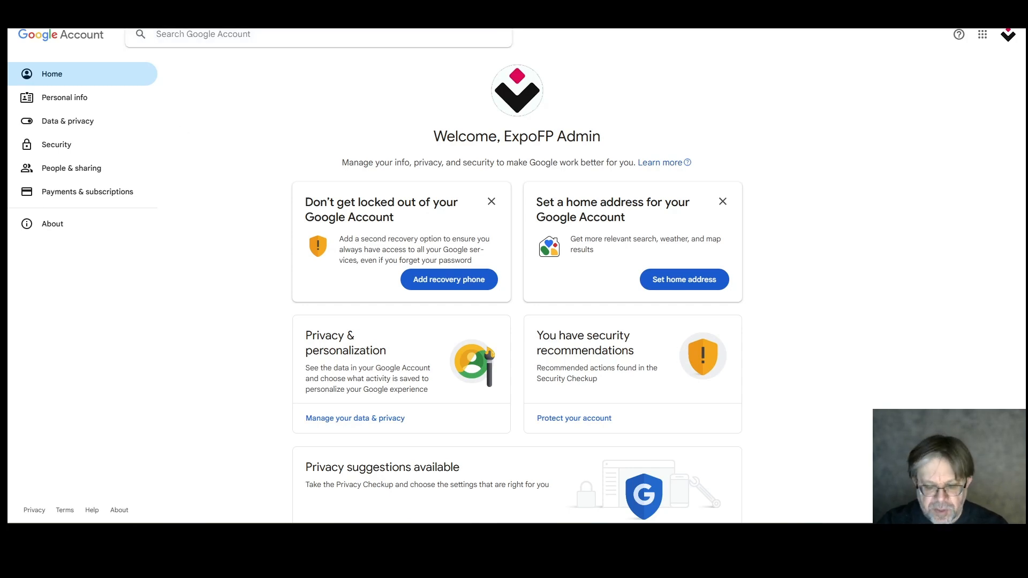
Search 'password' and create a Google app password named 'Expofp'
text(password)
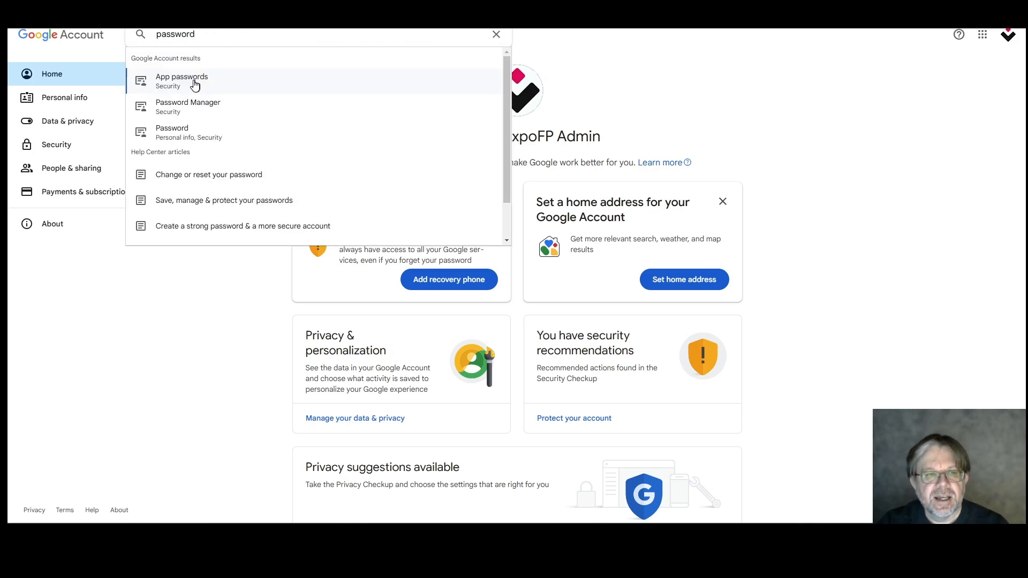
click(195, 85)
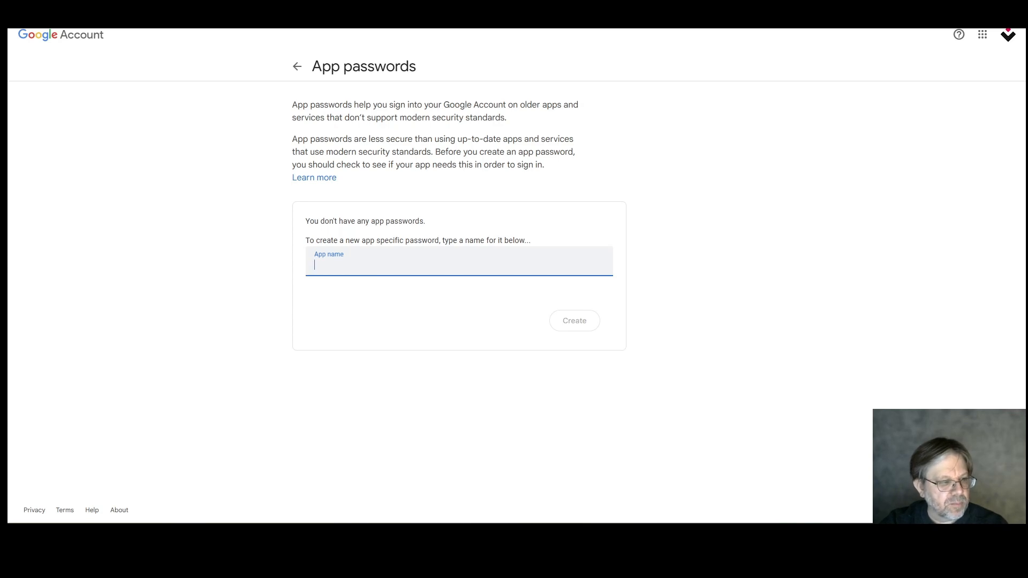
click(365, 260)
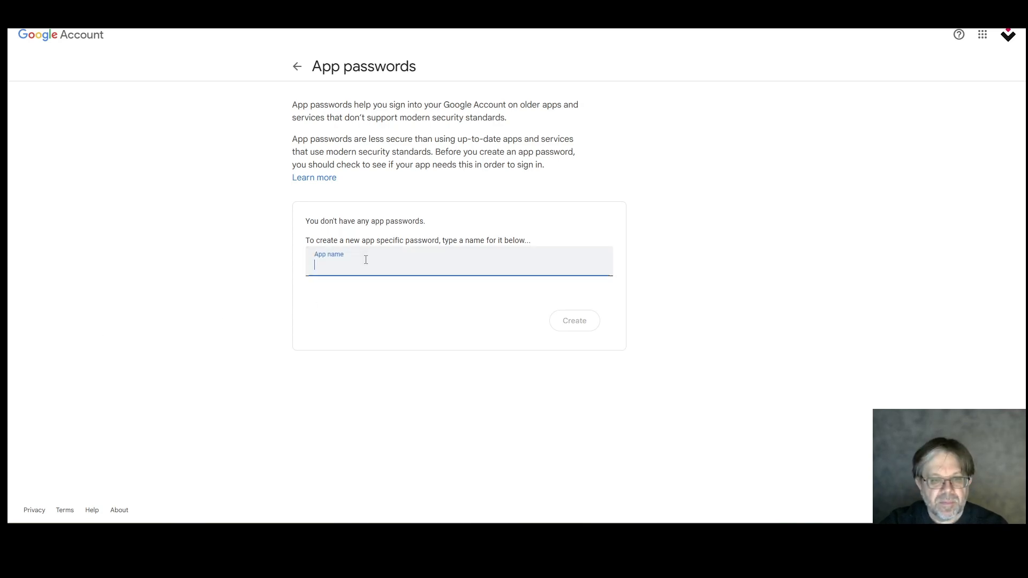
text(Expofp)
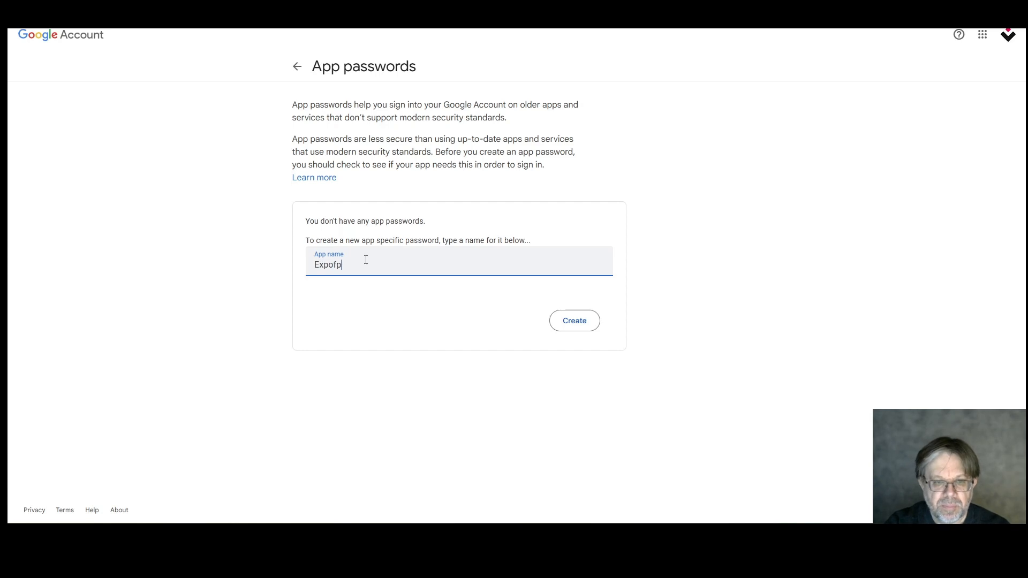
click(574, 321)
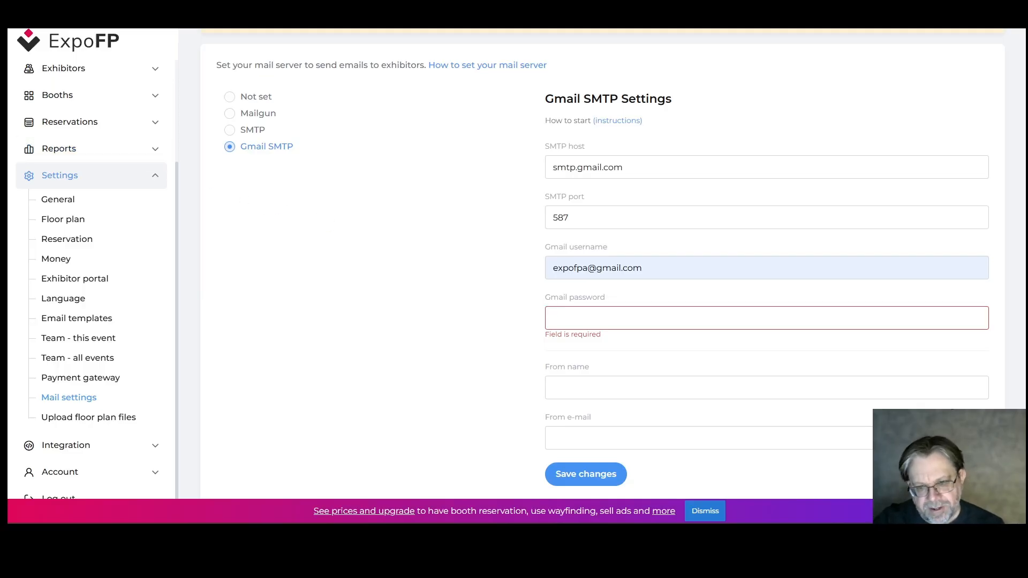
Enter From name 'ExpoFP Admin' and the sender e-mail, save, and send a test message
click(561, 389)
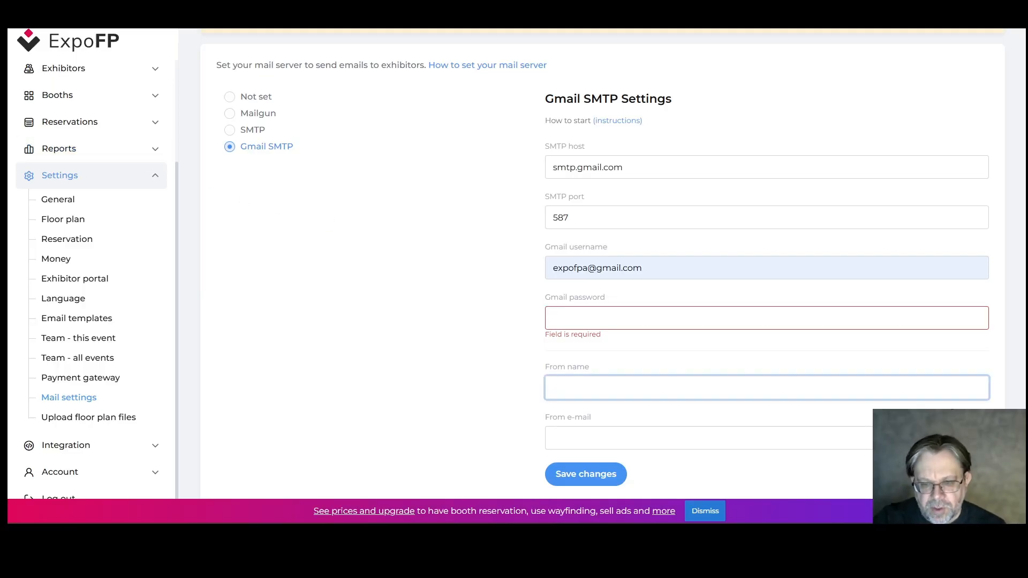
text(Expo)
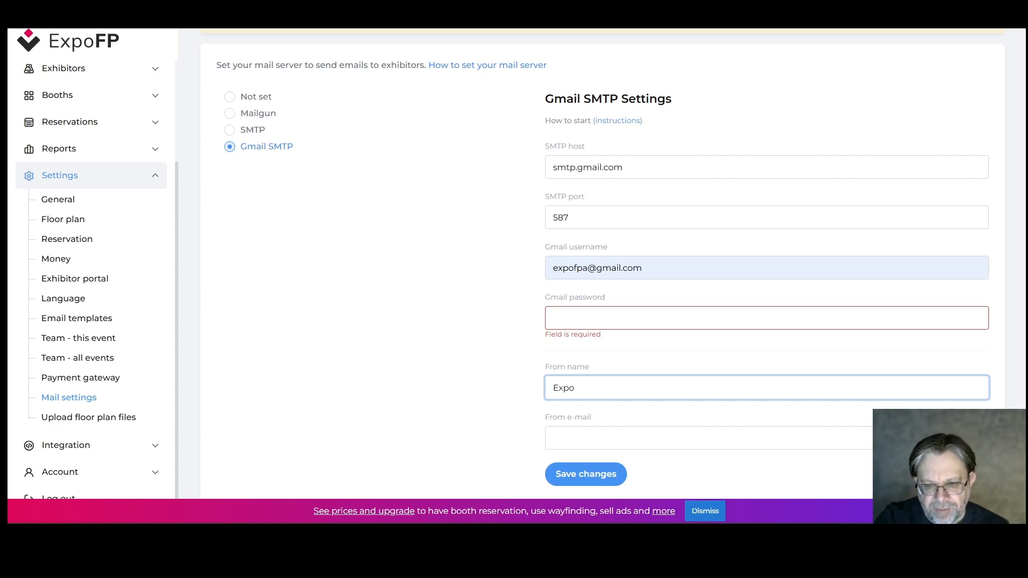
text(FP Admin)
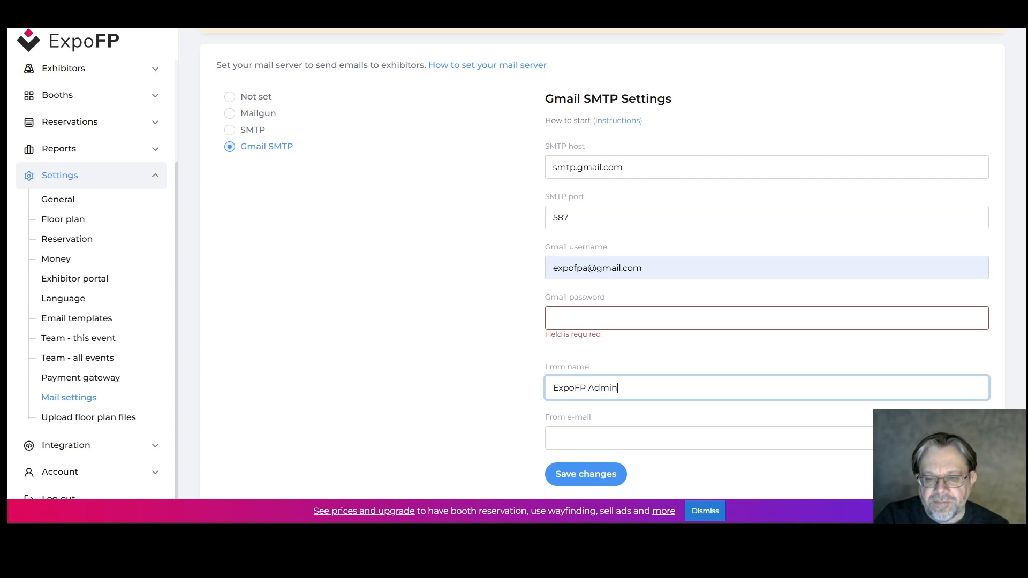
key(Tab)
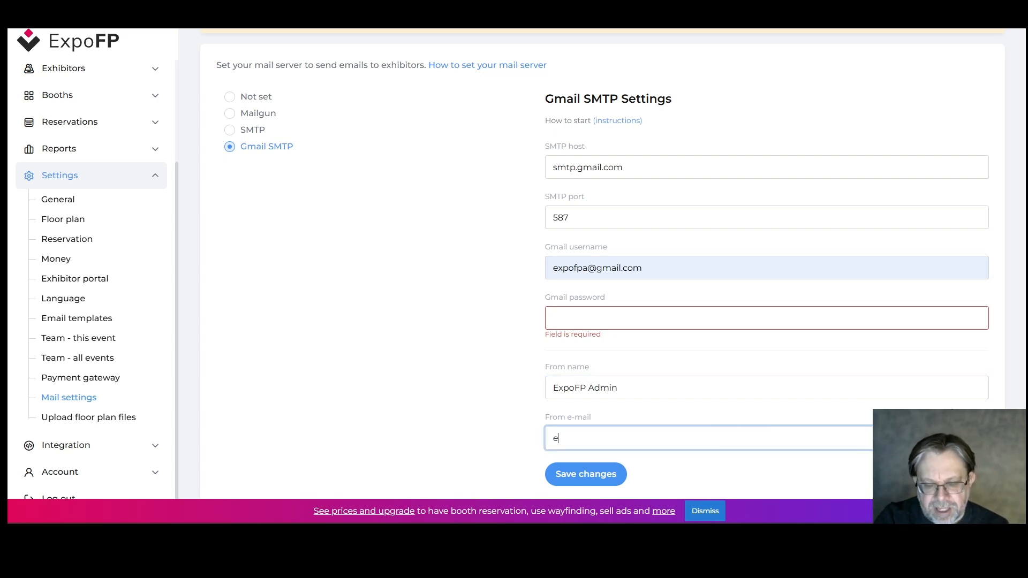
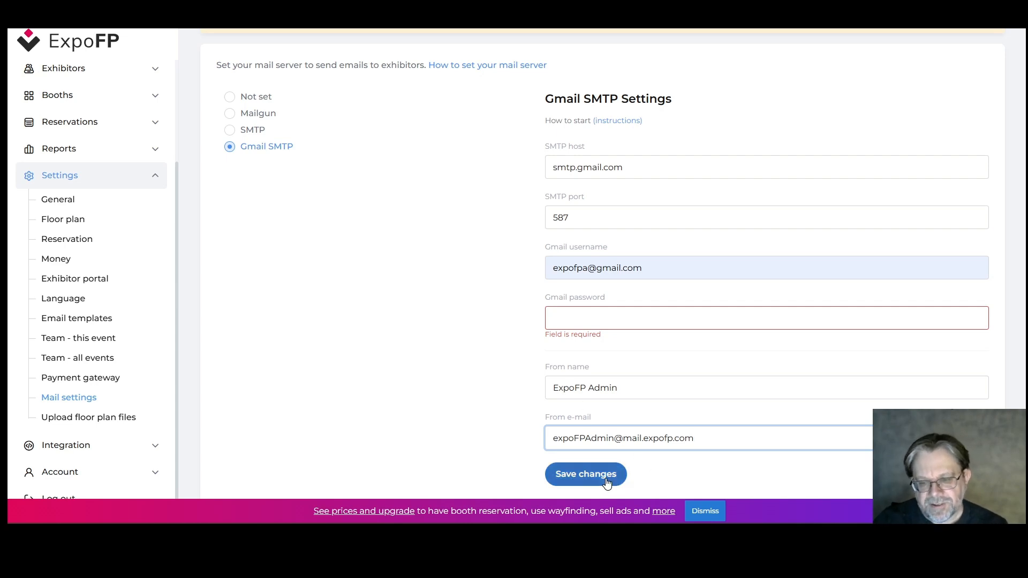
key(Return)
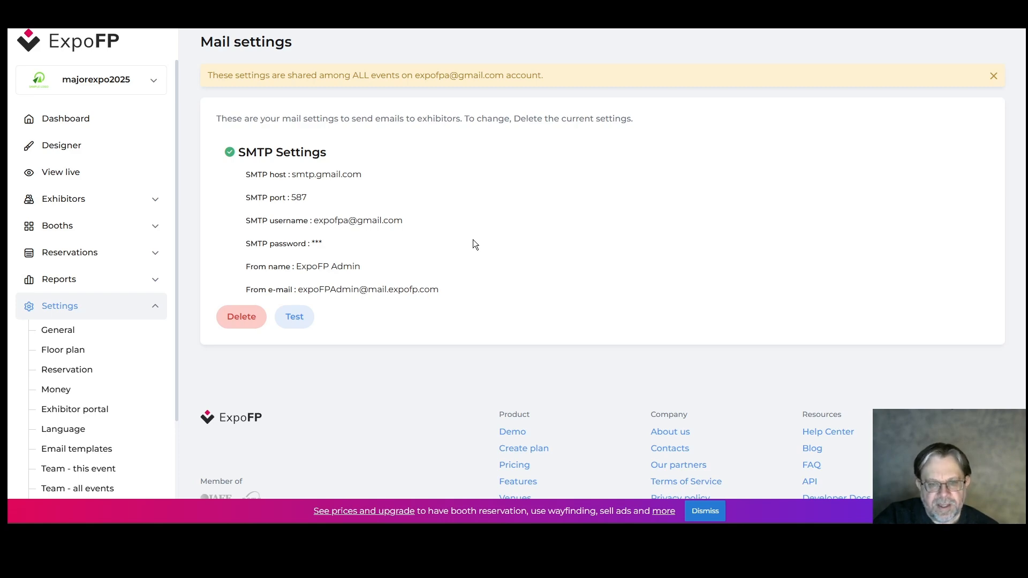
click(297, 318)
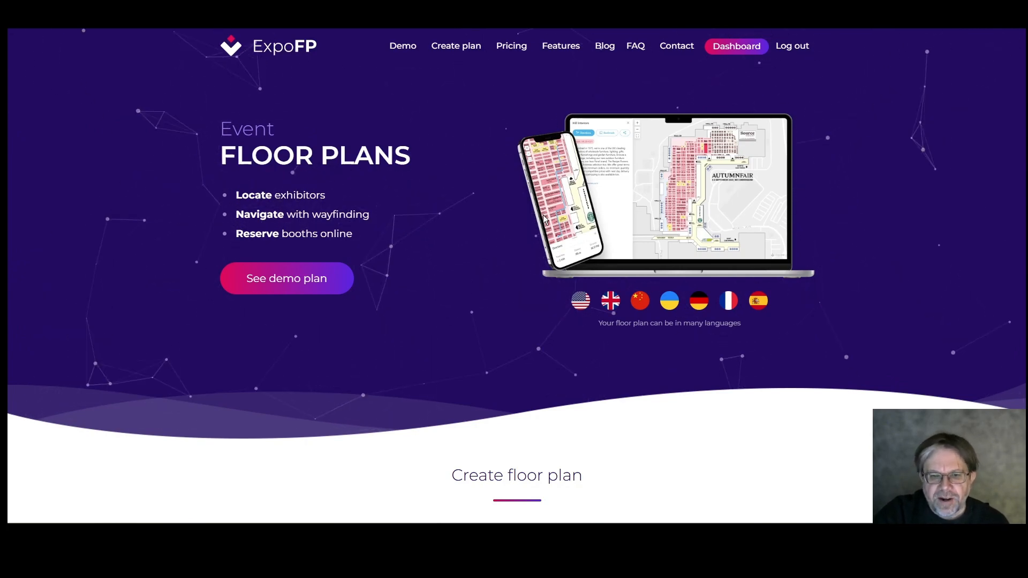
Scroll down the ExpoFP home page to the Contact us form
scroll(743, 234, down, 5)
scroll(745, 239, down, 10)
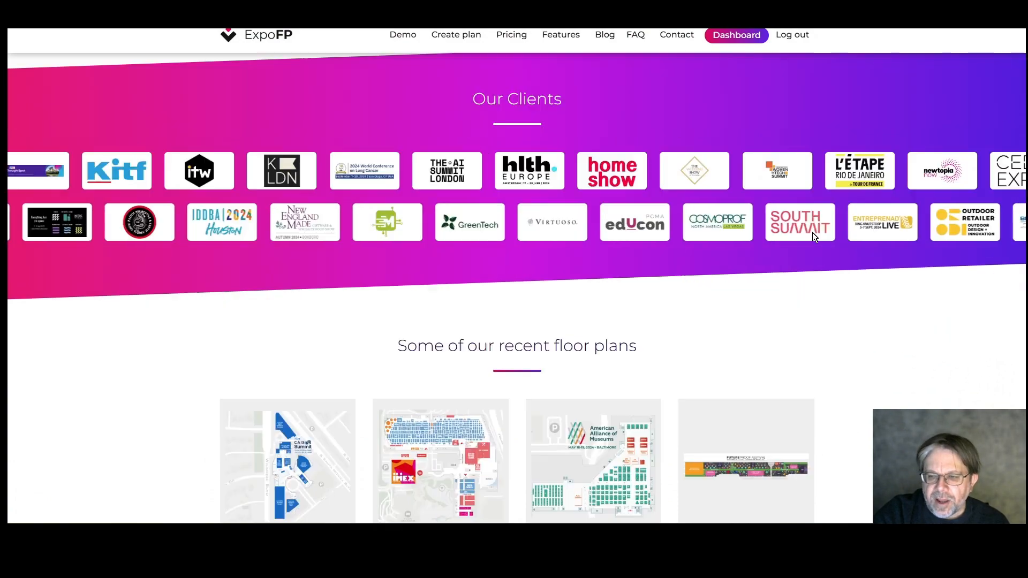
scroll(803, 241, down, 18)
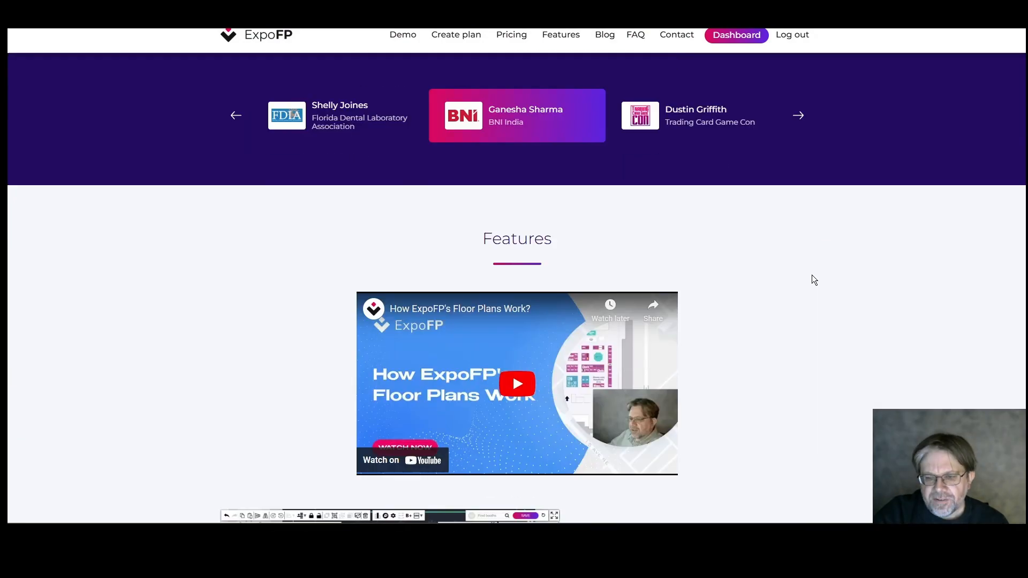
scroll(812, 280, down, 20)
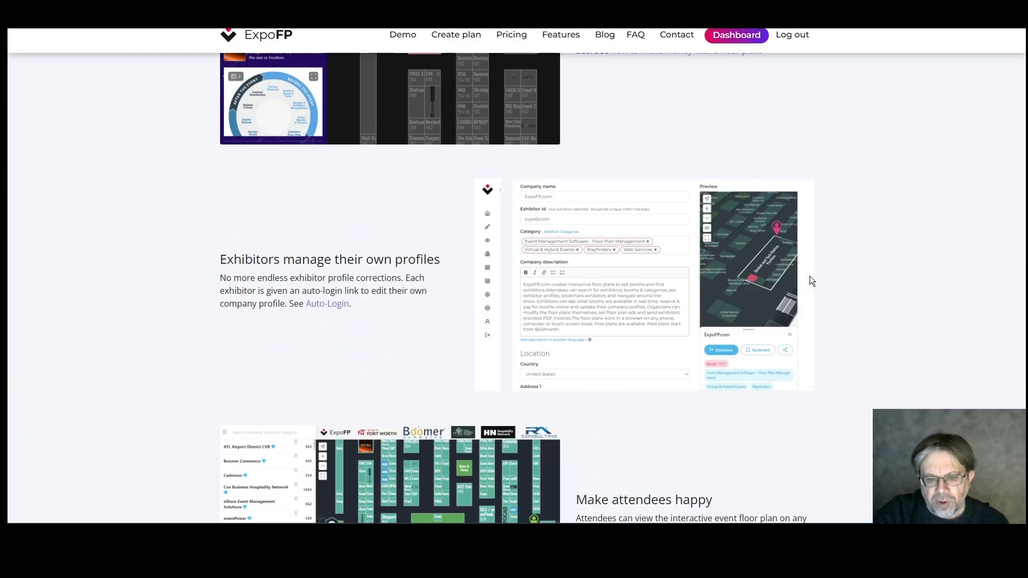
scroll(811, 280, down, 20)
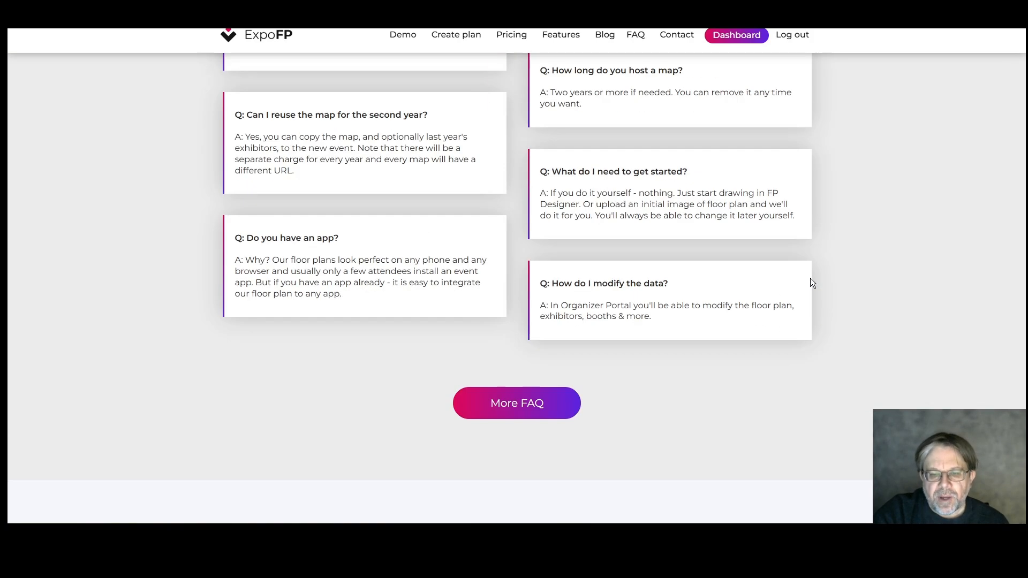
scroll(812, 283, down, 4)
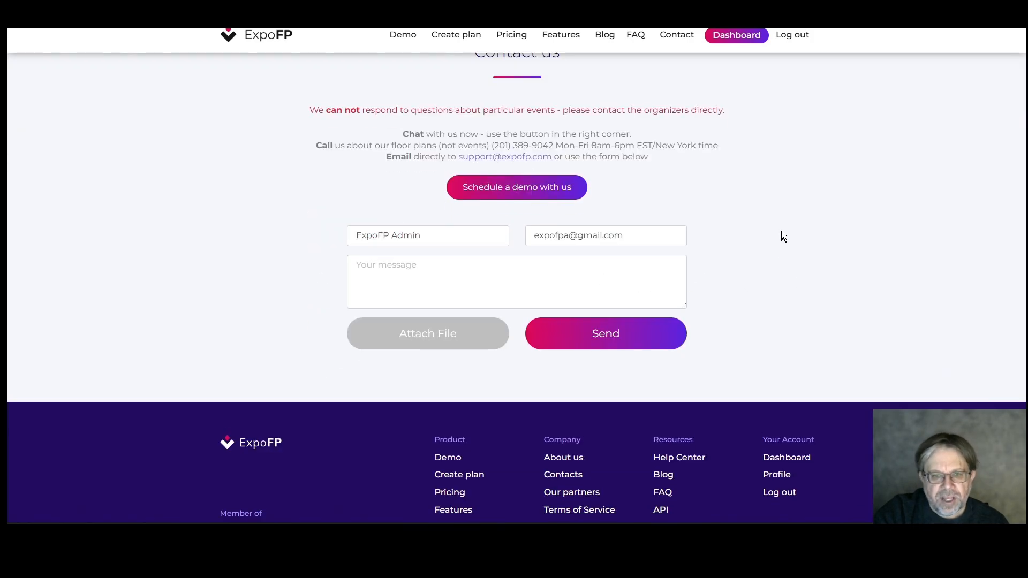